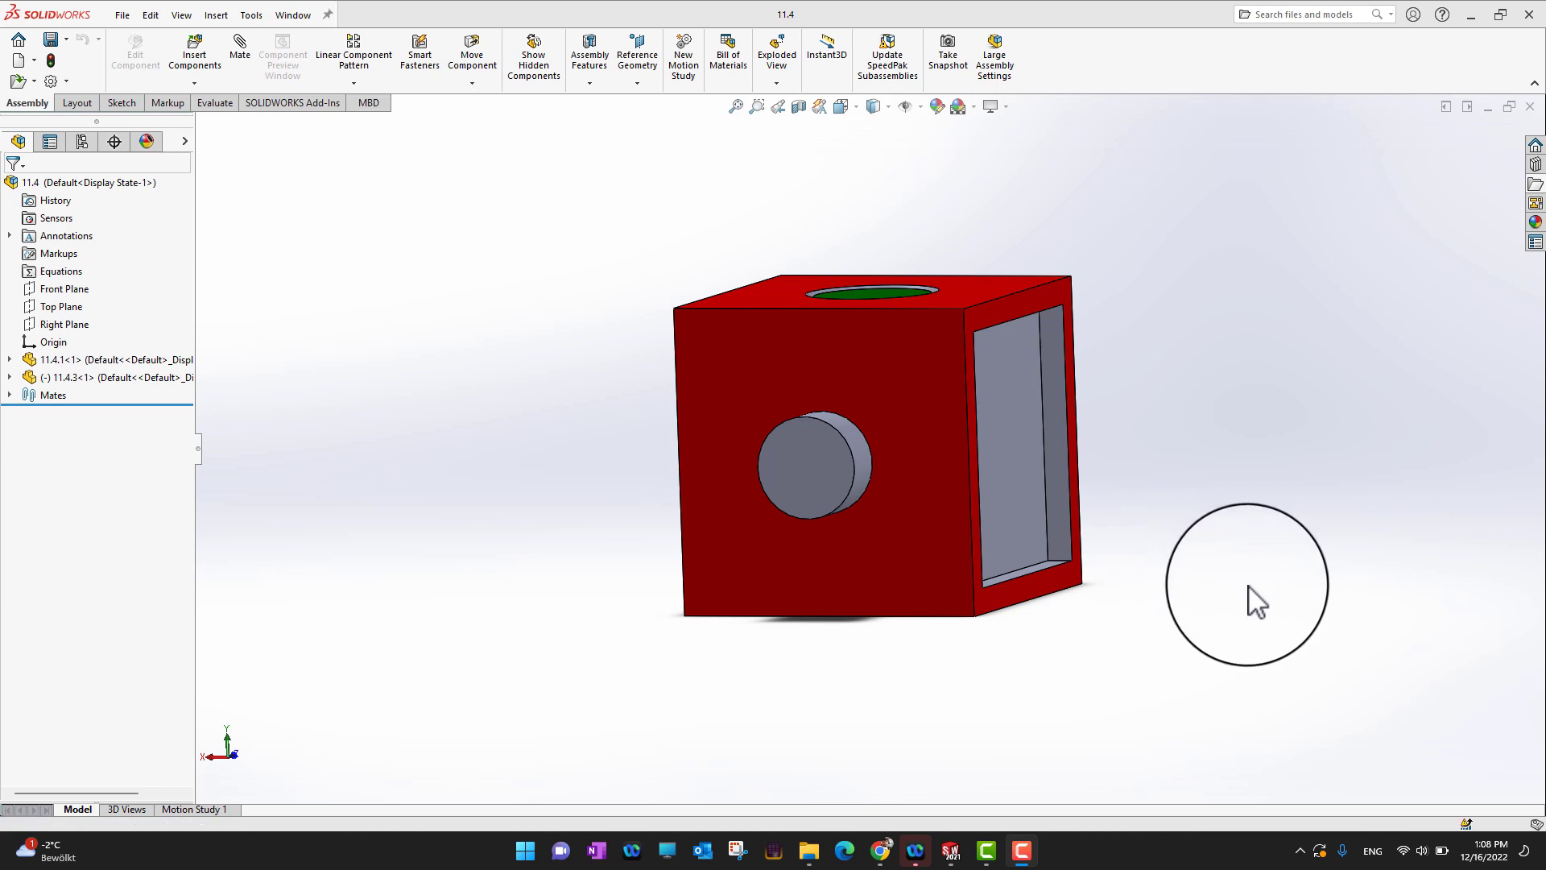
# - Orbit the 11.4 cube subassembly to show its open face and top, then bring up the File menu
pyautogui.moveTo(1250, 601); pyautogui.dragTo(1157, 655, button='middle')
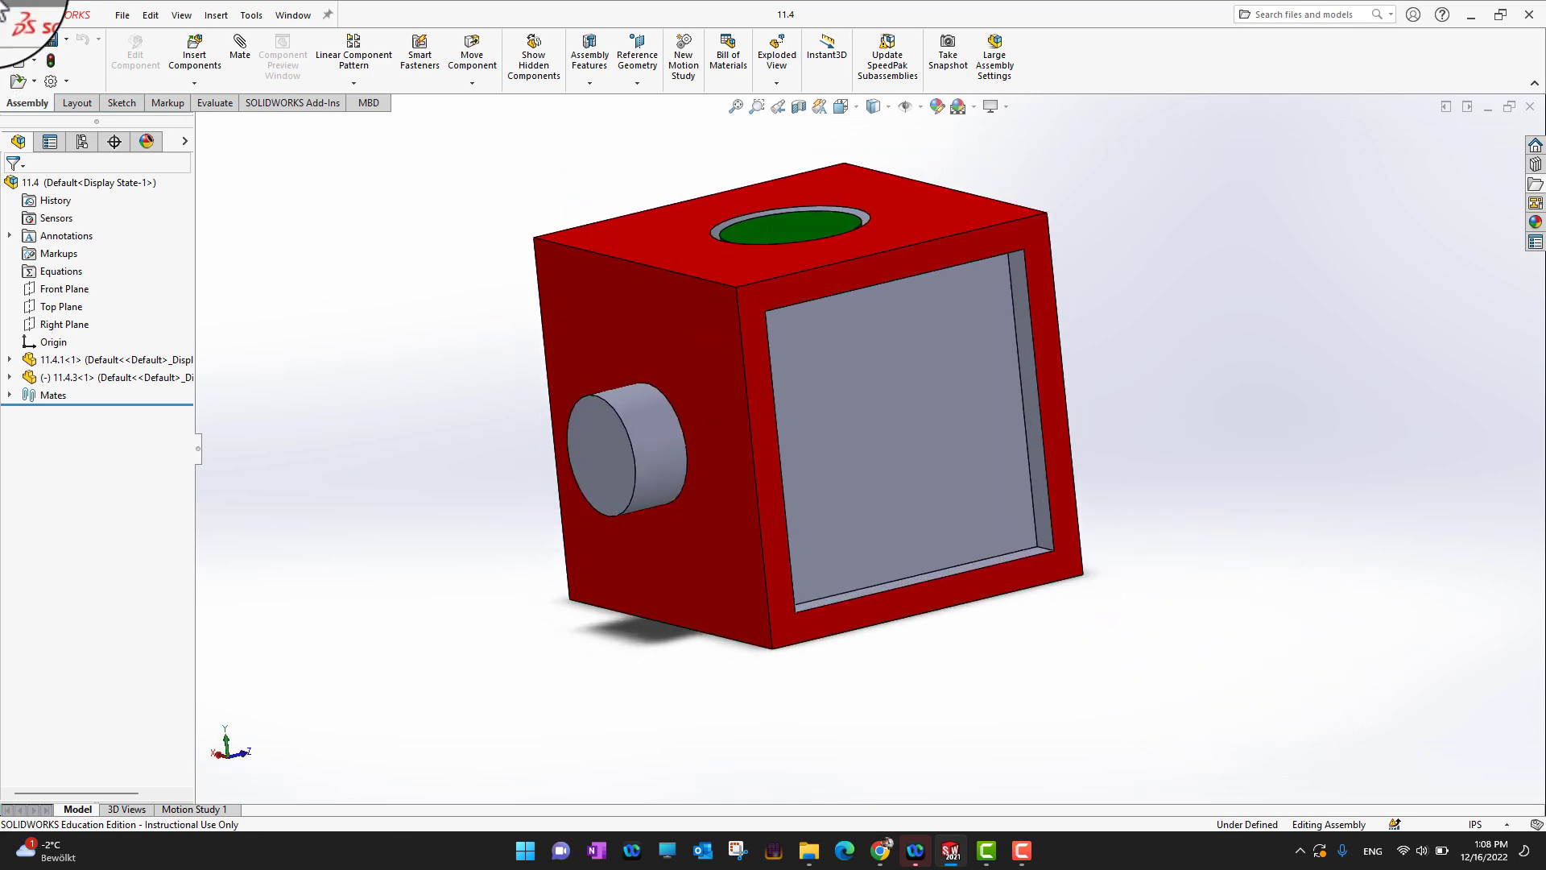
pyautogui.click(123, 15)
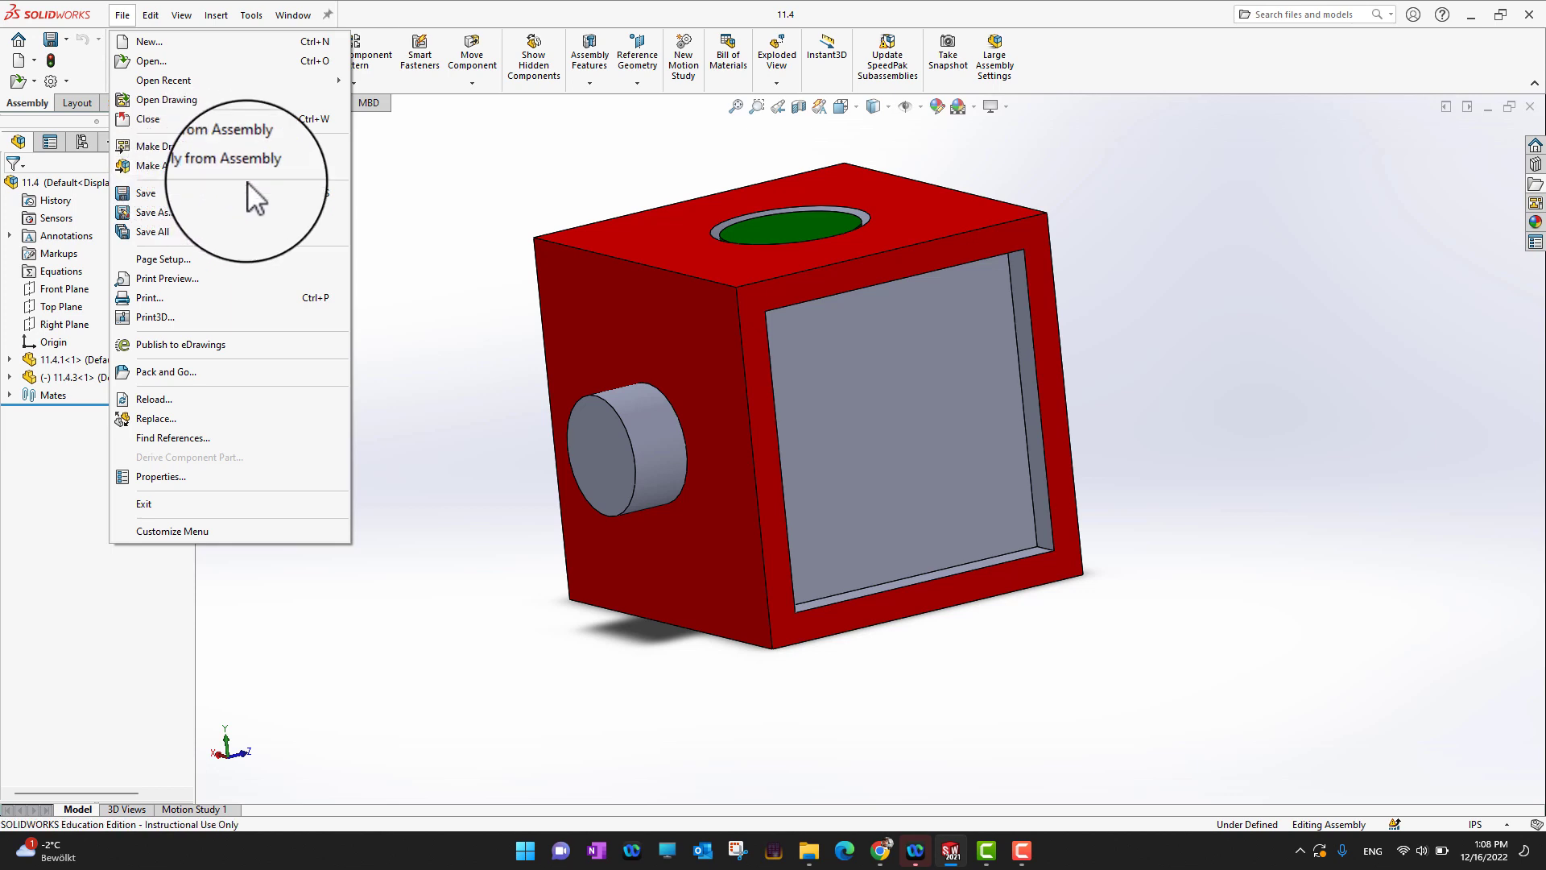
# - Make a new assembly, Assem1, from the 11.4 subassembly using the Assembly template
pyautogui.click(214, 165)
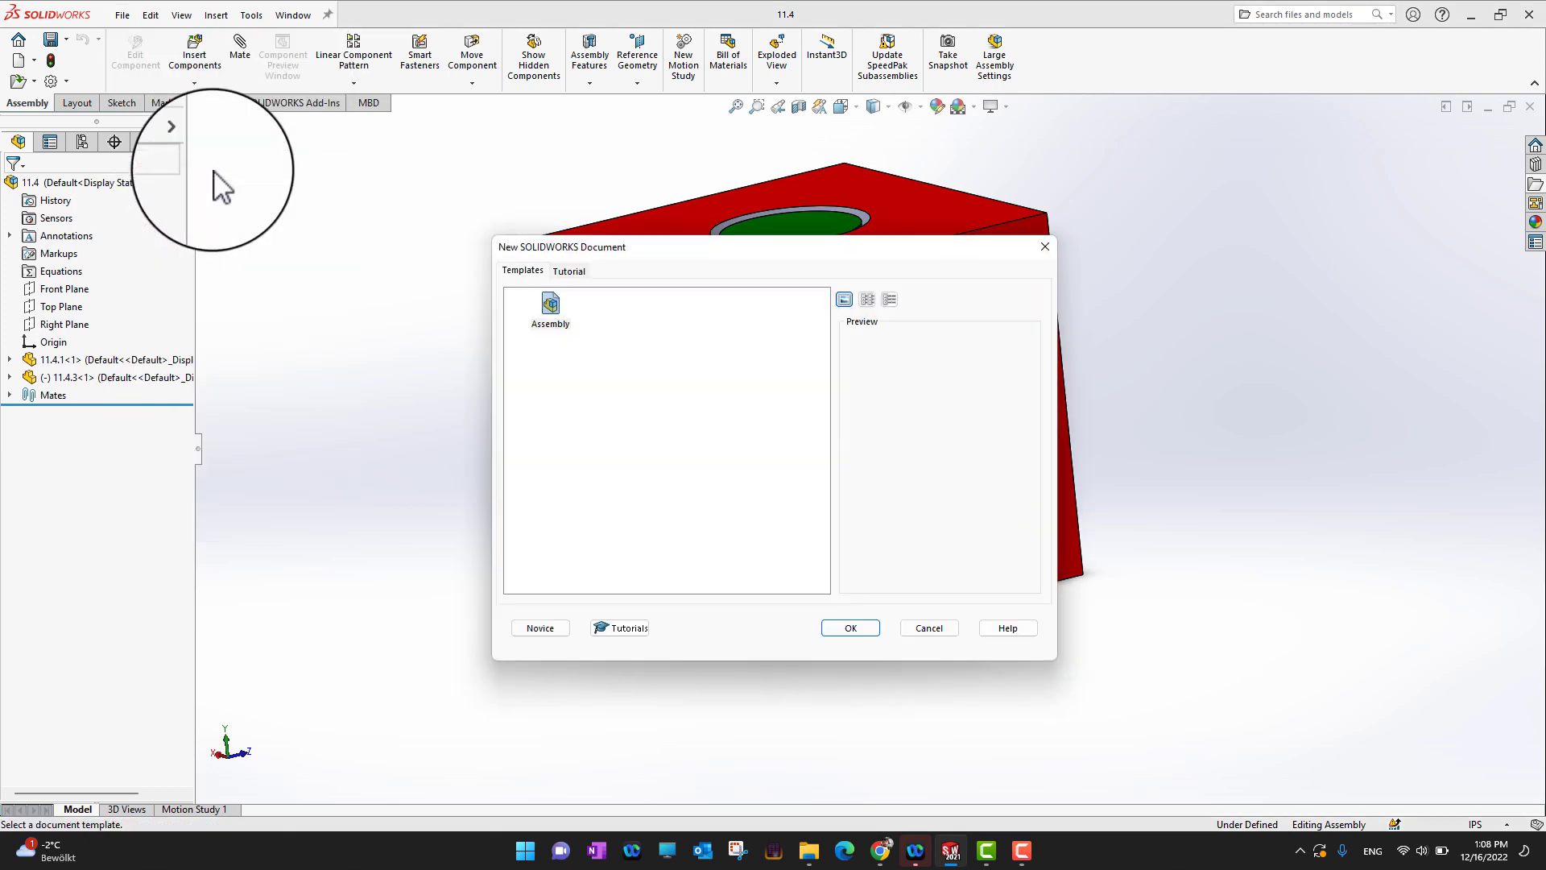
pyautogui.click(836, 630)
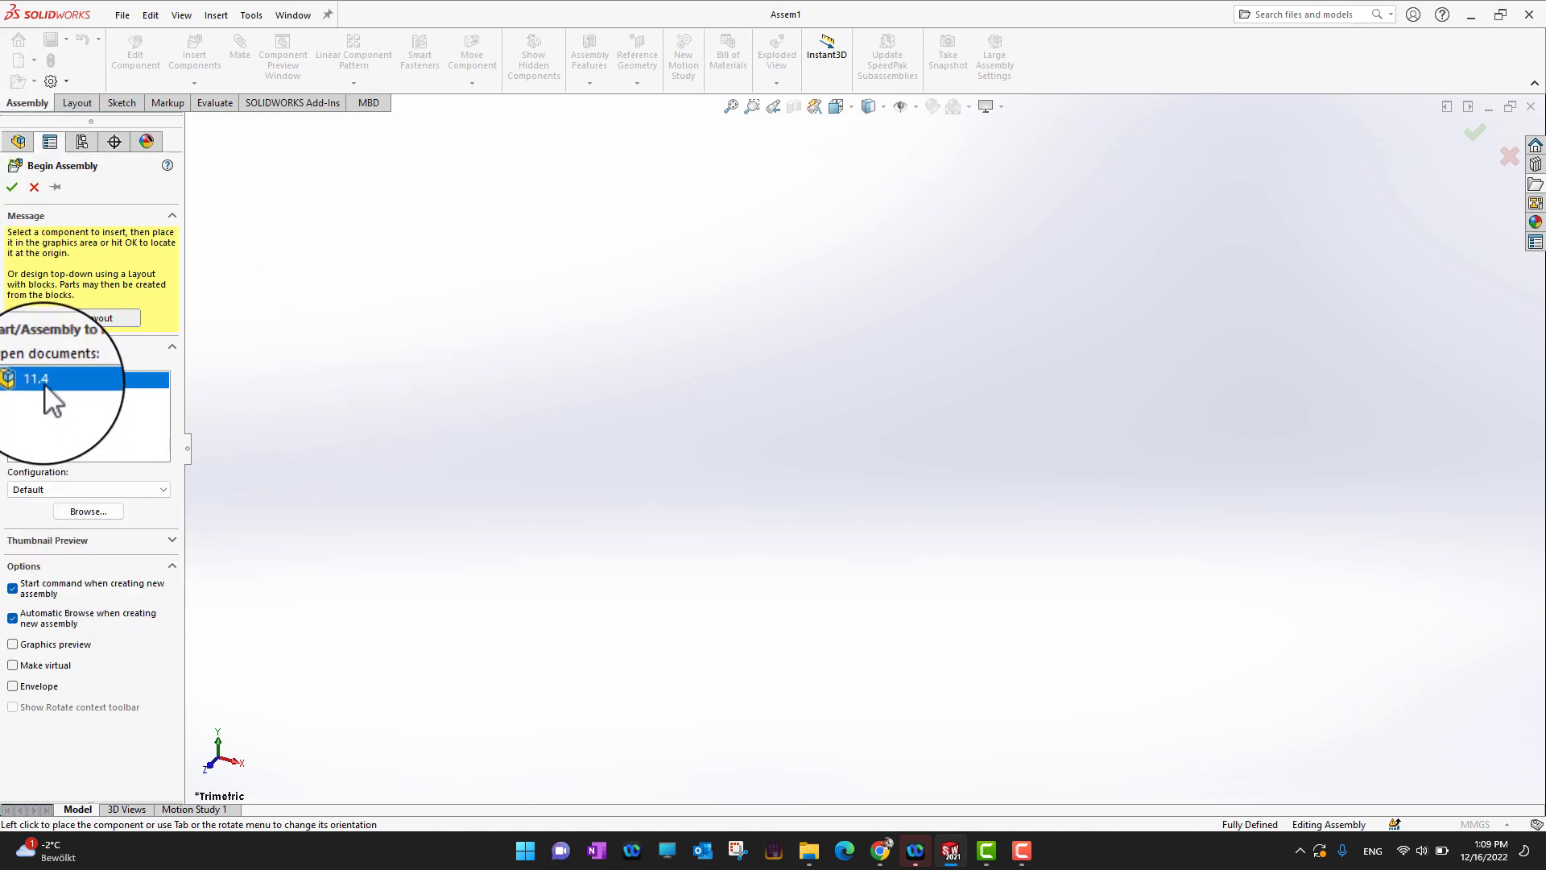
# - Place 11.4 at the Assem1 origin as the fixed first component 11.4<1>
pyautogui.click(12, 187)
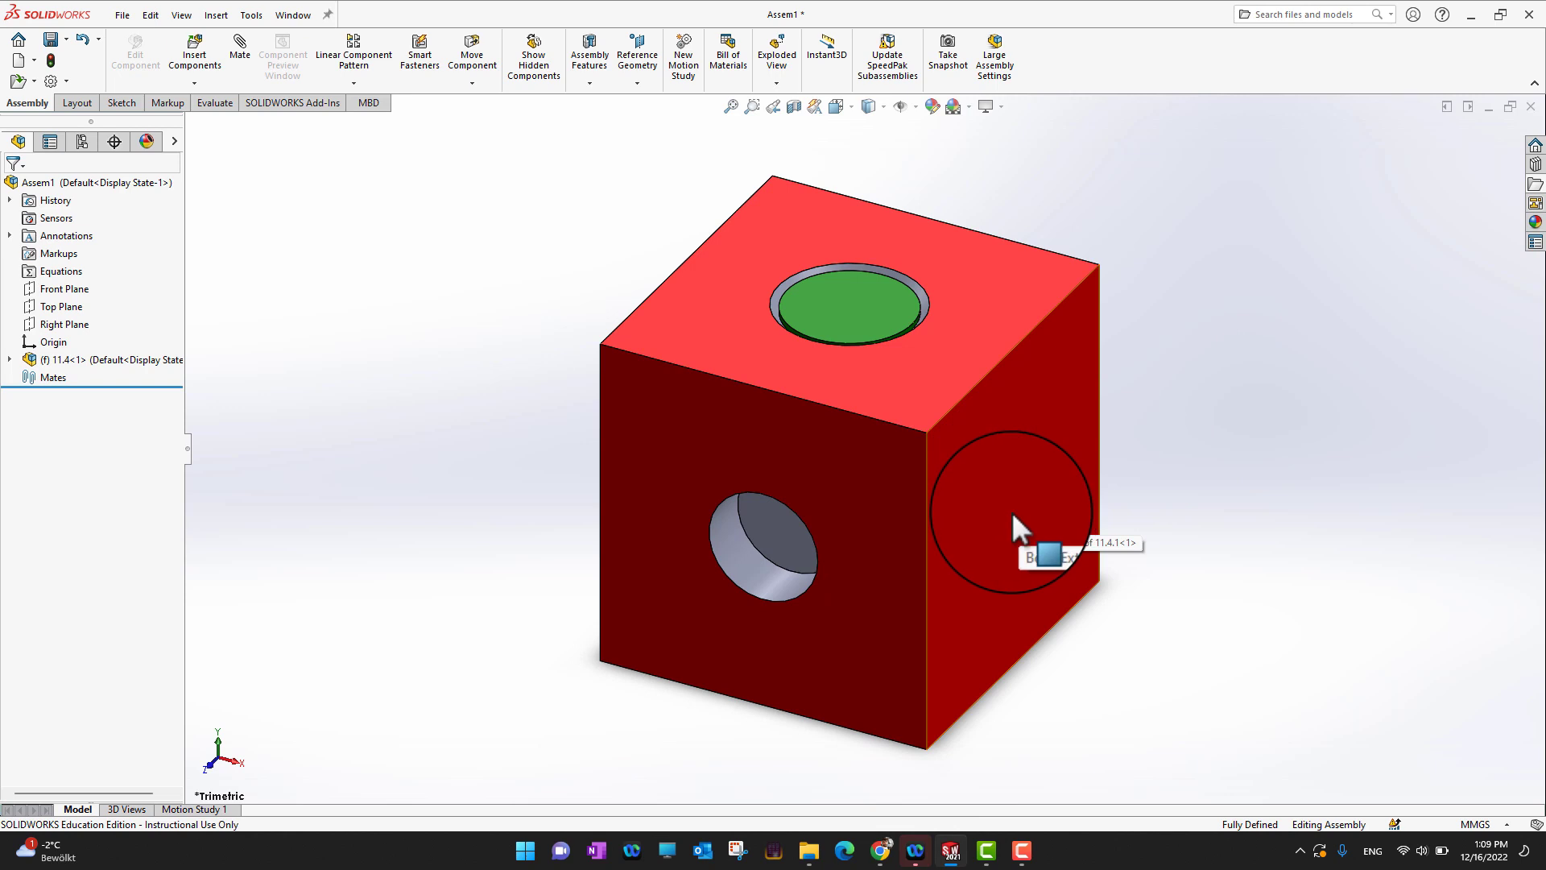
pyautogui.scroll(-2, 1010, 510)
pyautogui.scroll(5, 1010, 511)
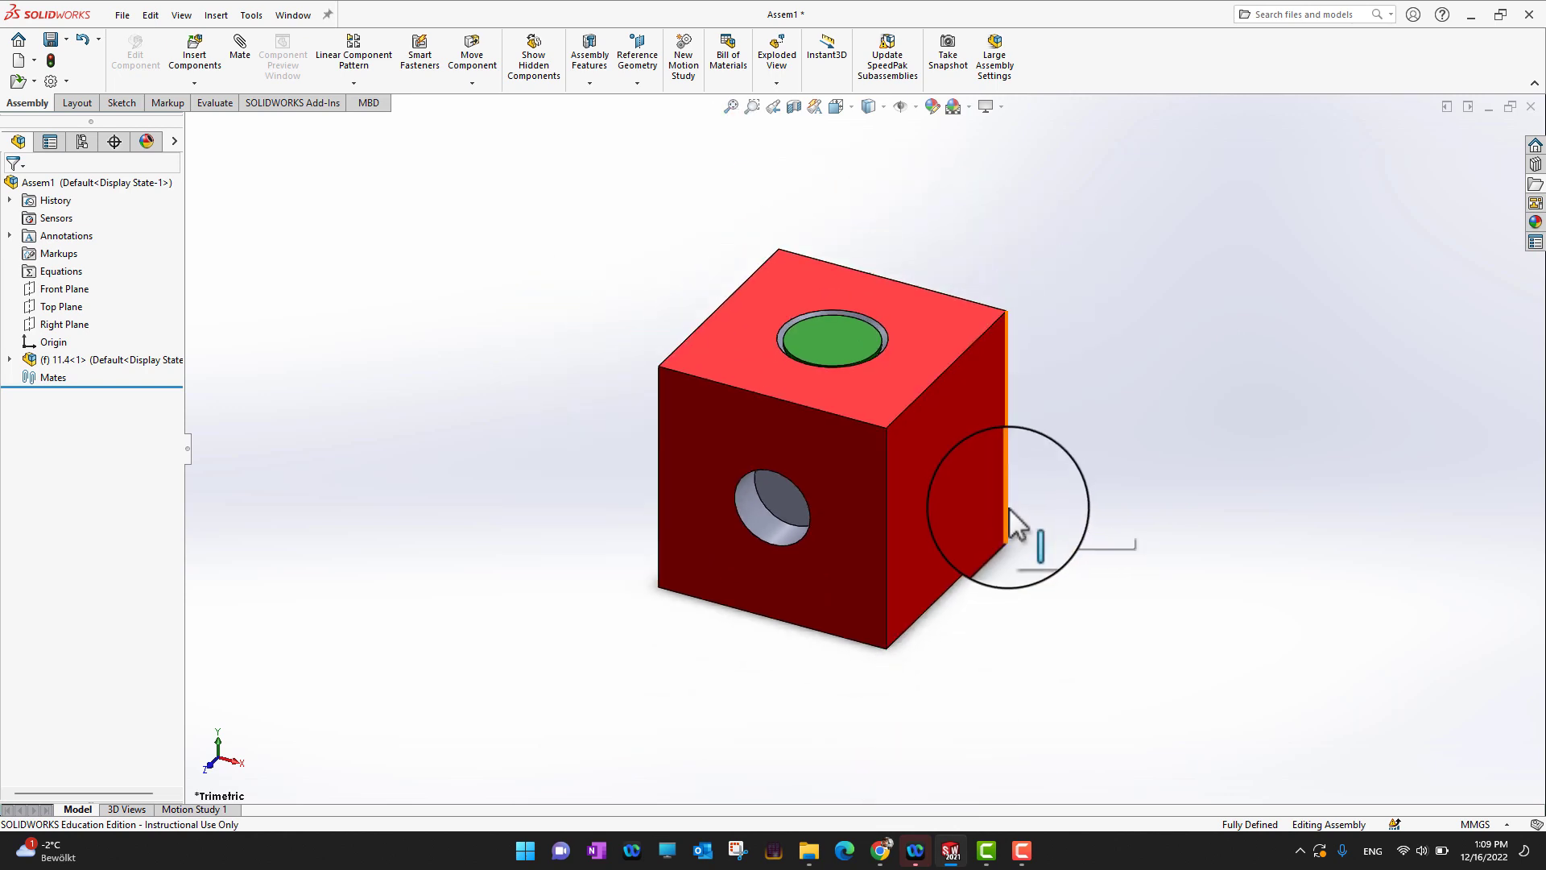
pyautogui.scroll(1, 1008, 523)
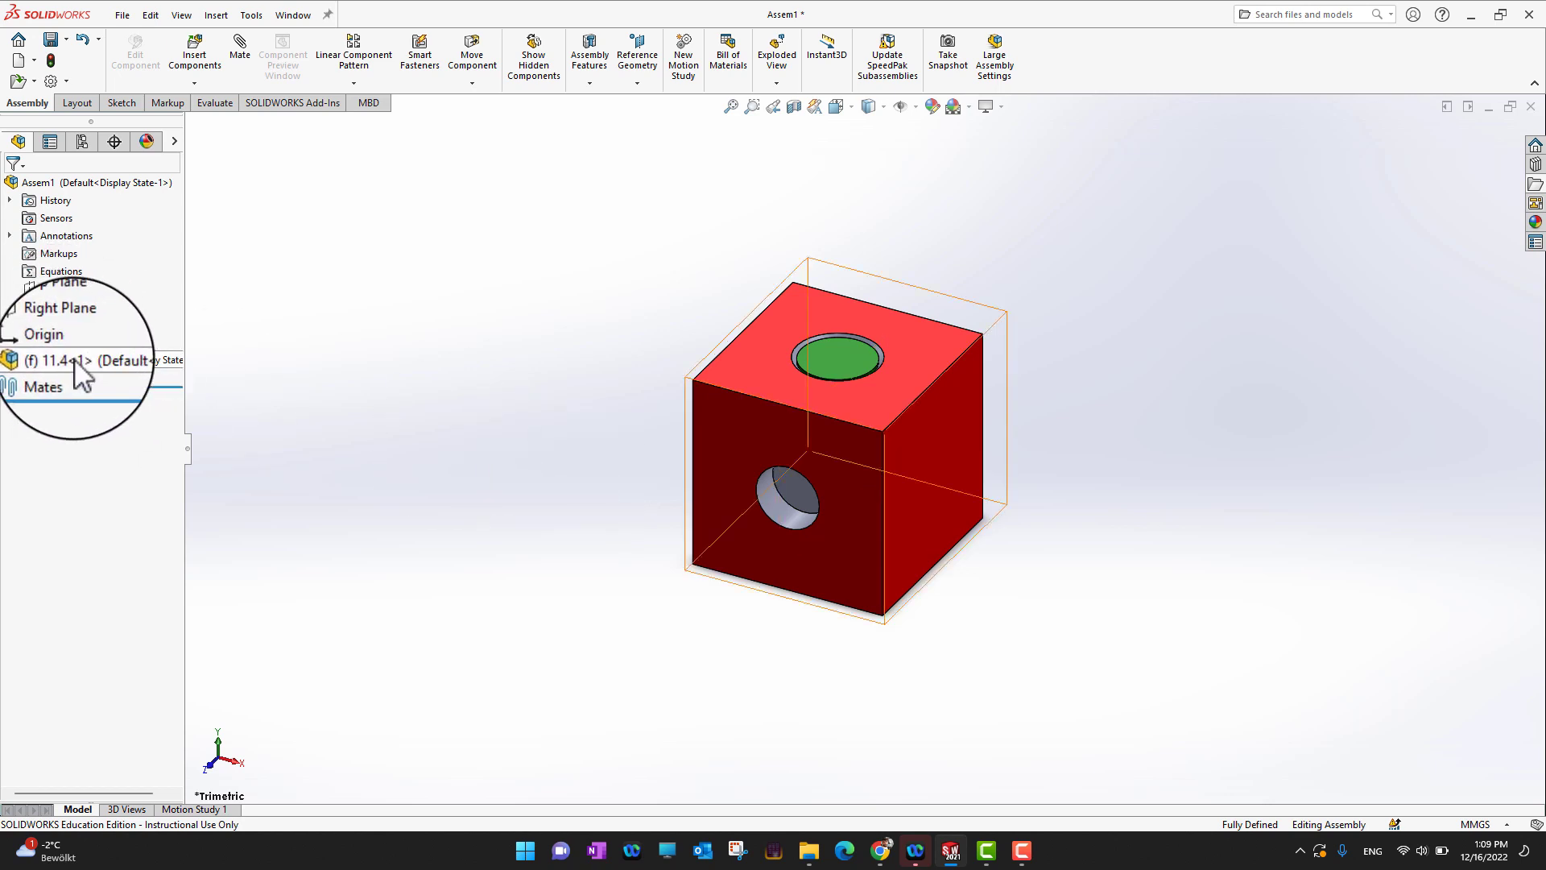
# - Add two more copies of 11.4, 11.4<2> and 11.4<3>, and zoom to fit all three
pyautogui.moveTo(76, 360); pyautogui.dragTo(1220, 299)
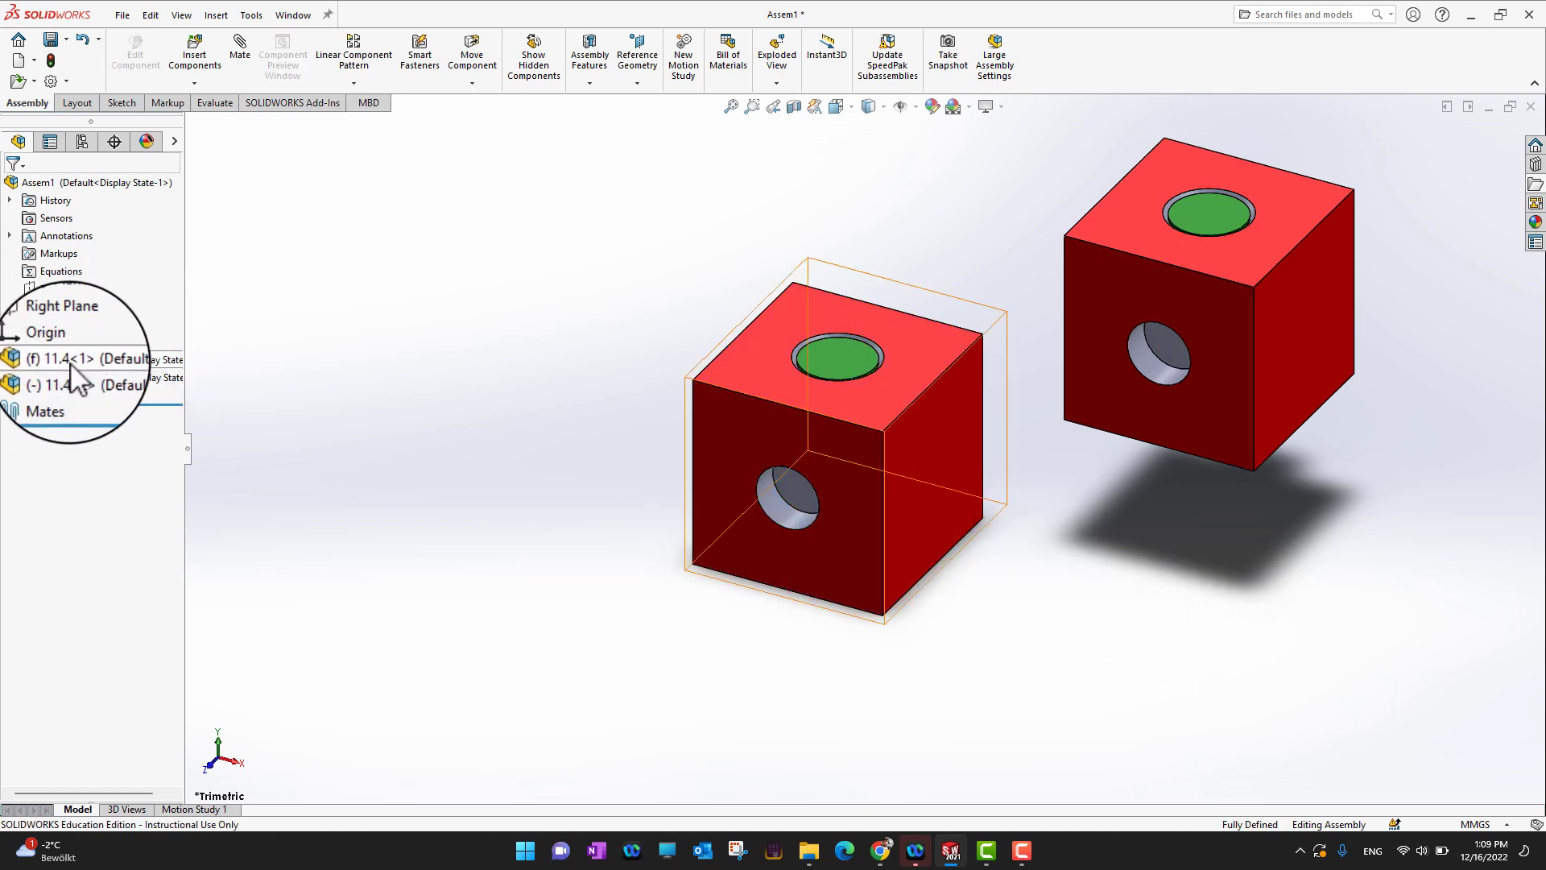
pyautogui.moveTo(65, 360); pyautogui.dragTo(541, 271)
pyautogui.click(549, 563)
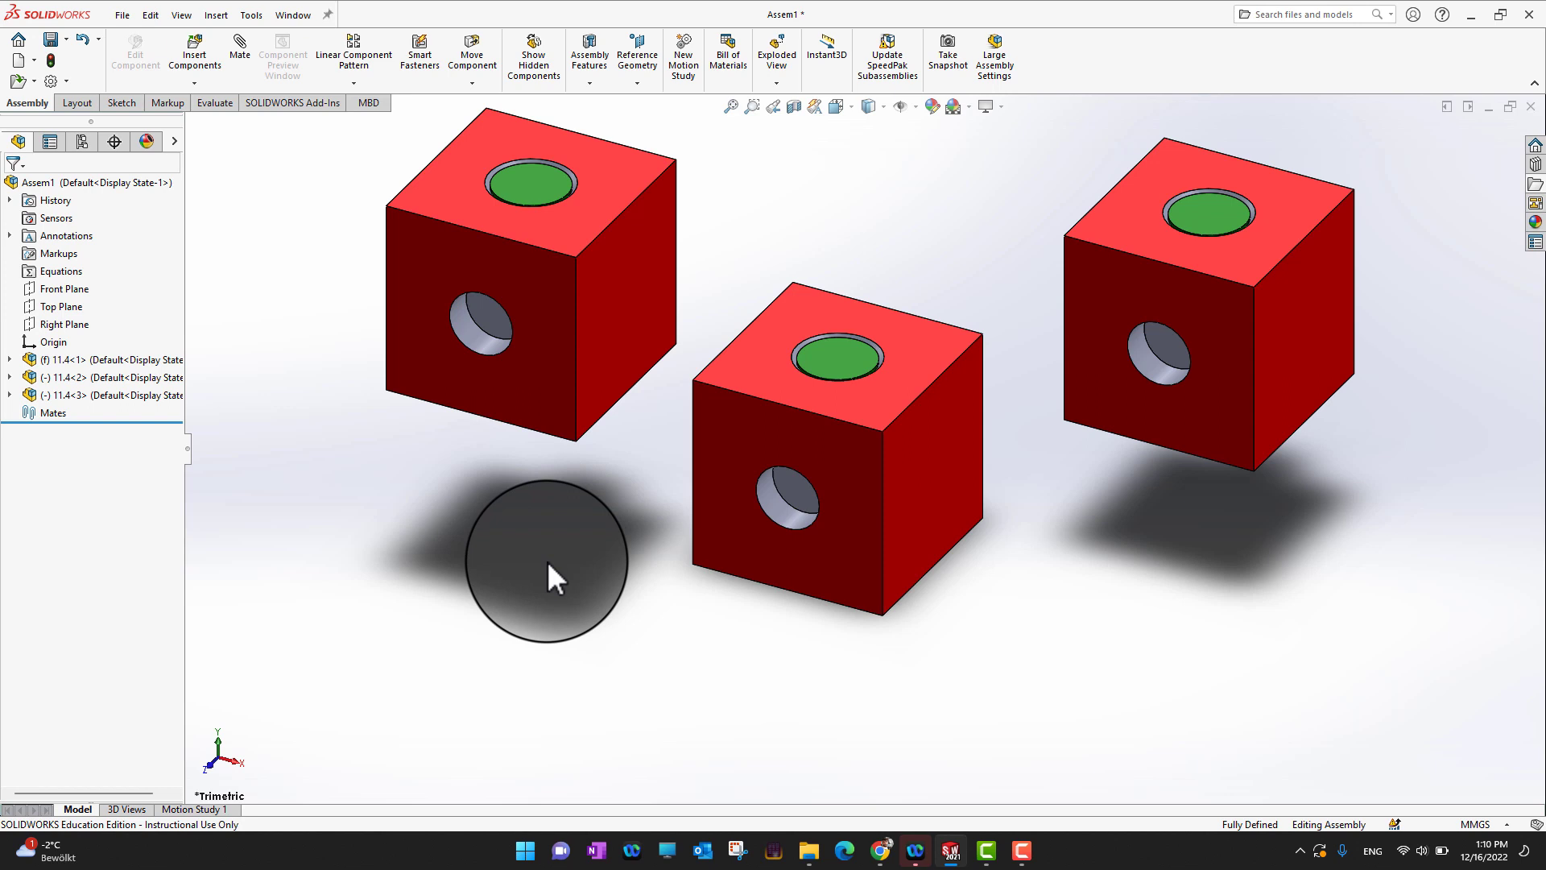
pyautogui.press('f')
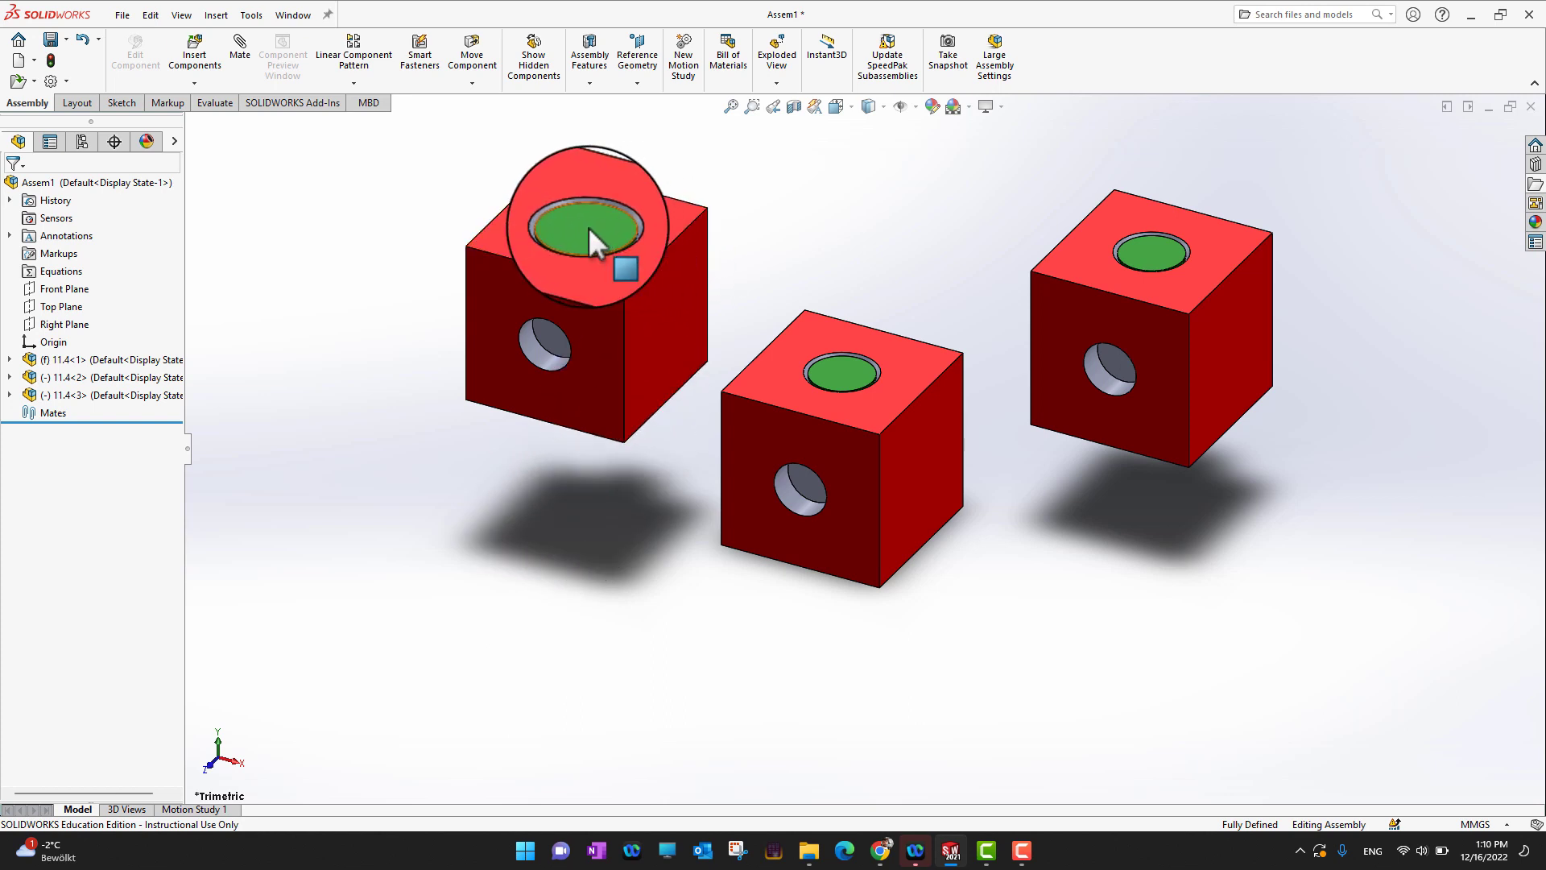
# - Drag the green screw 11.4.3<1> out of a cube so it floats above the three cubes
pyautogui.moveTo(588, 225); pyautogui.dragTo(871, 175)
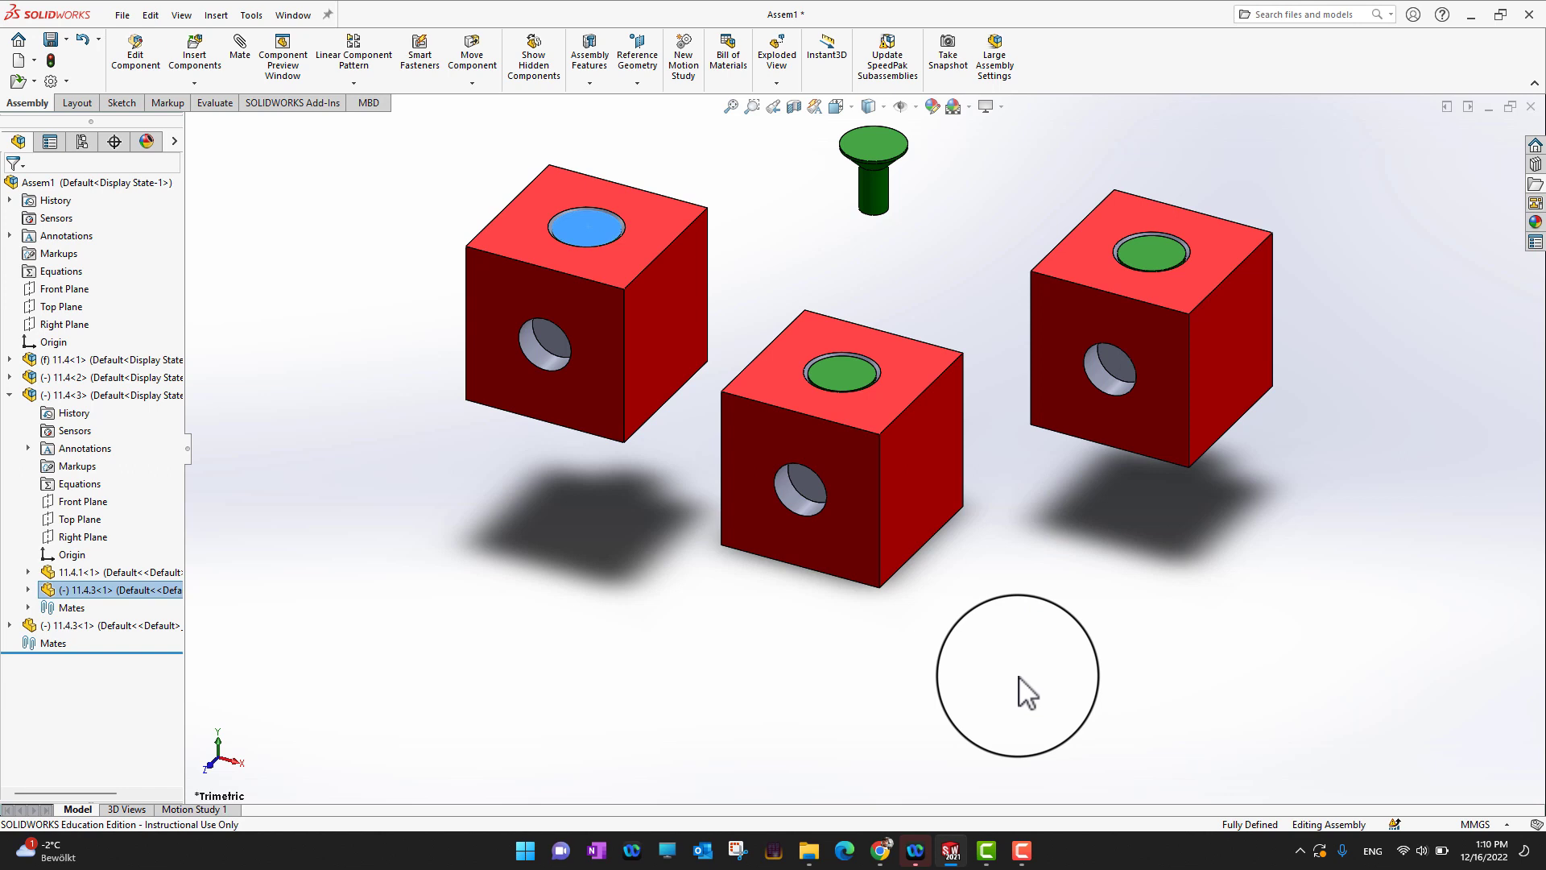
pyautogui.click(1019, 679)
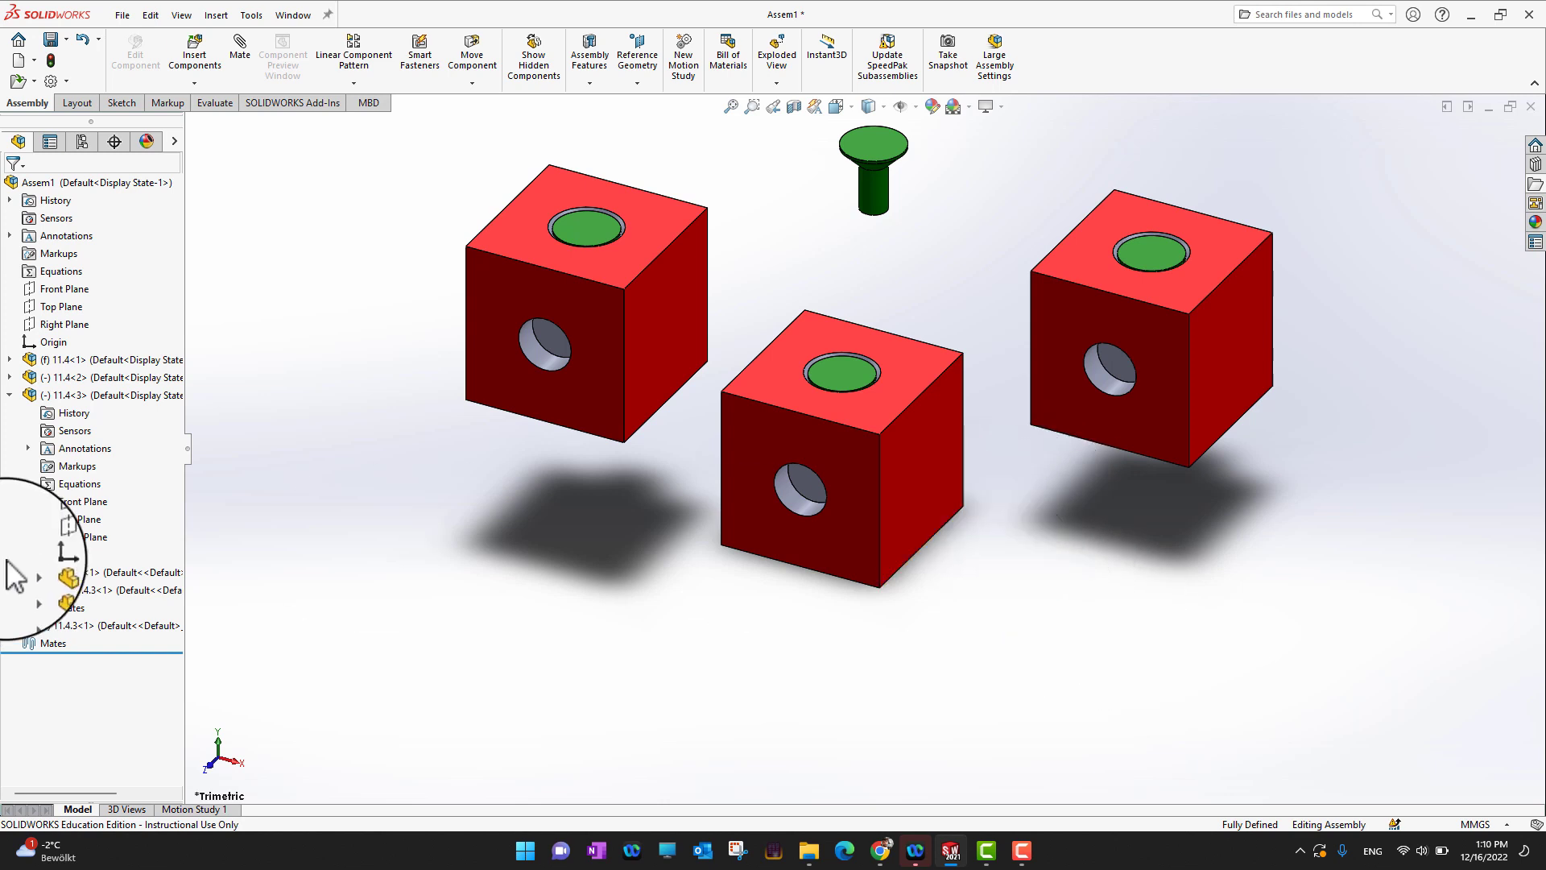
pyautogui.click(11, 395)
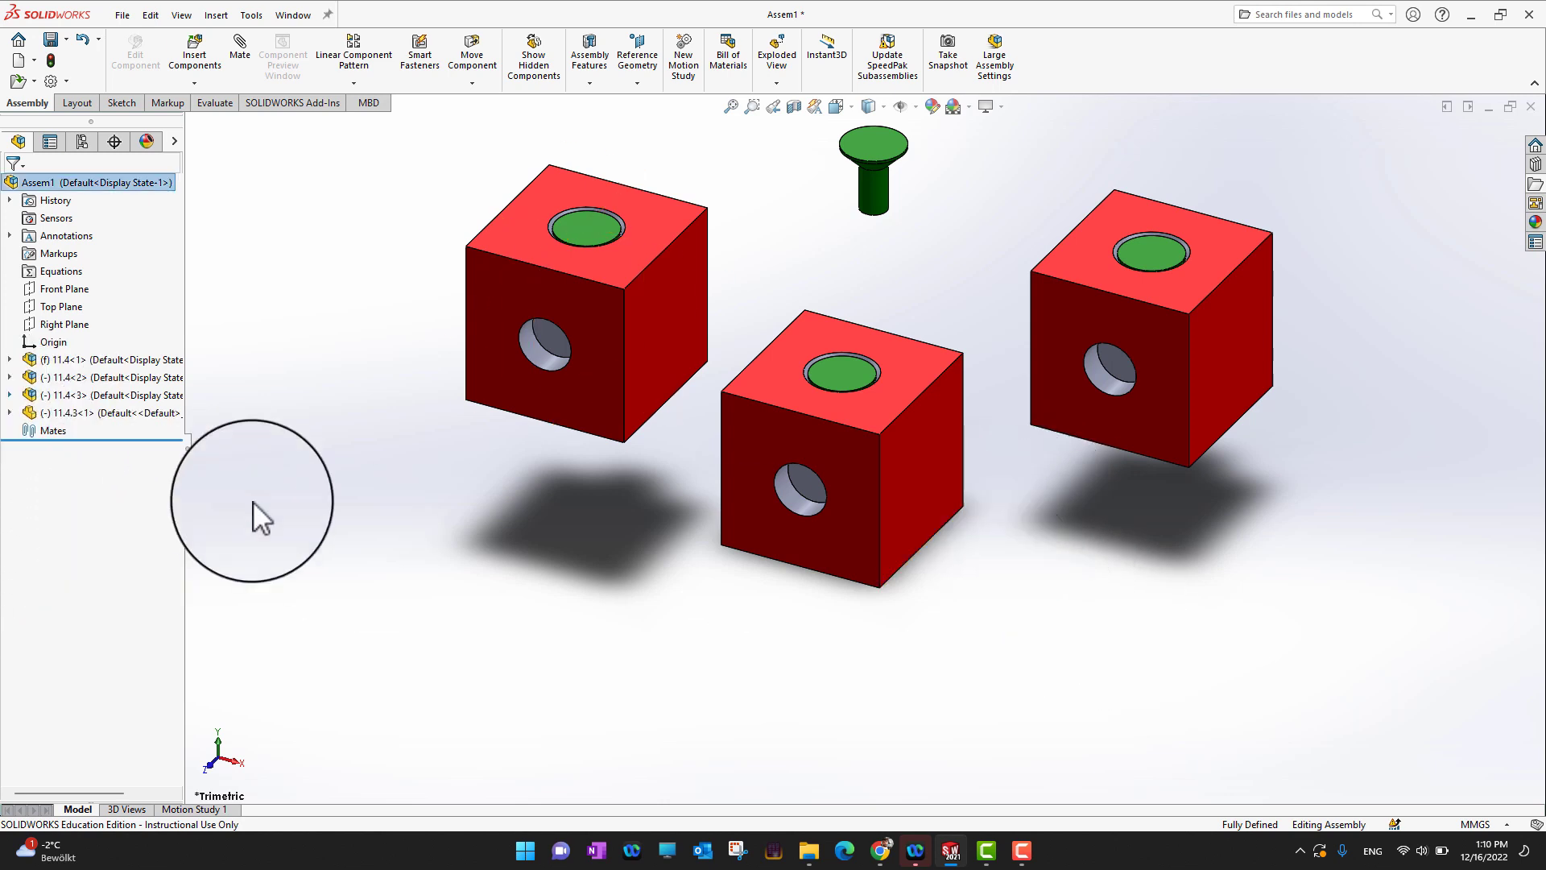
pyautogui.click(88, 413)
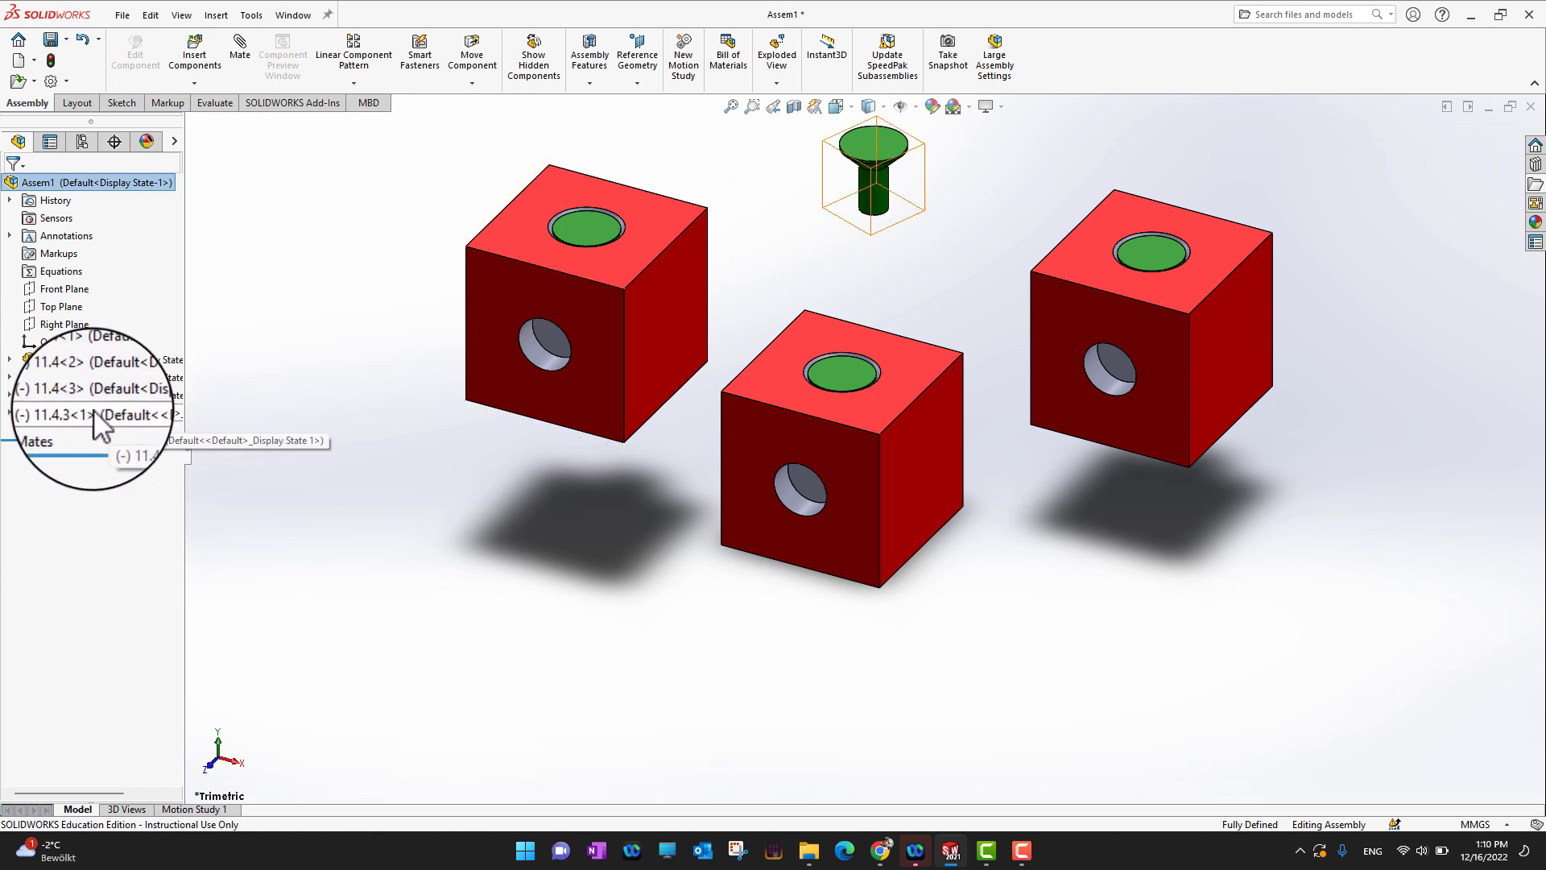
pyautogui.click(316, 423)
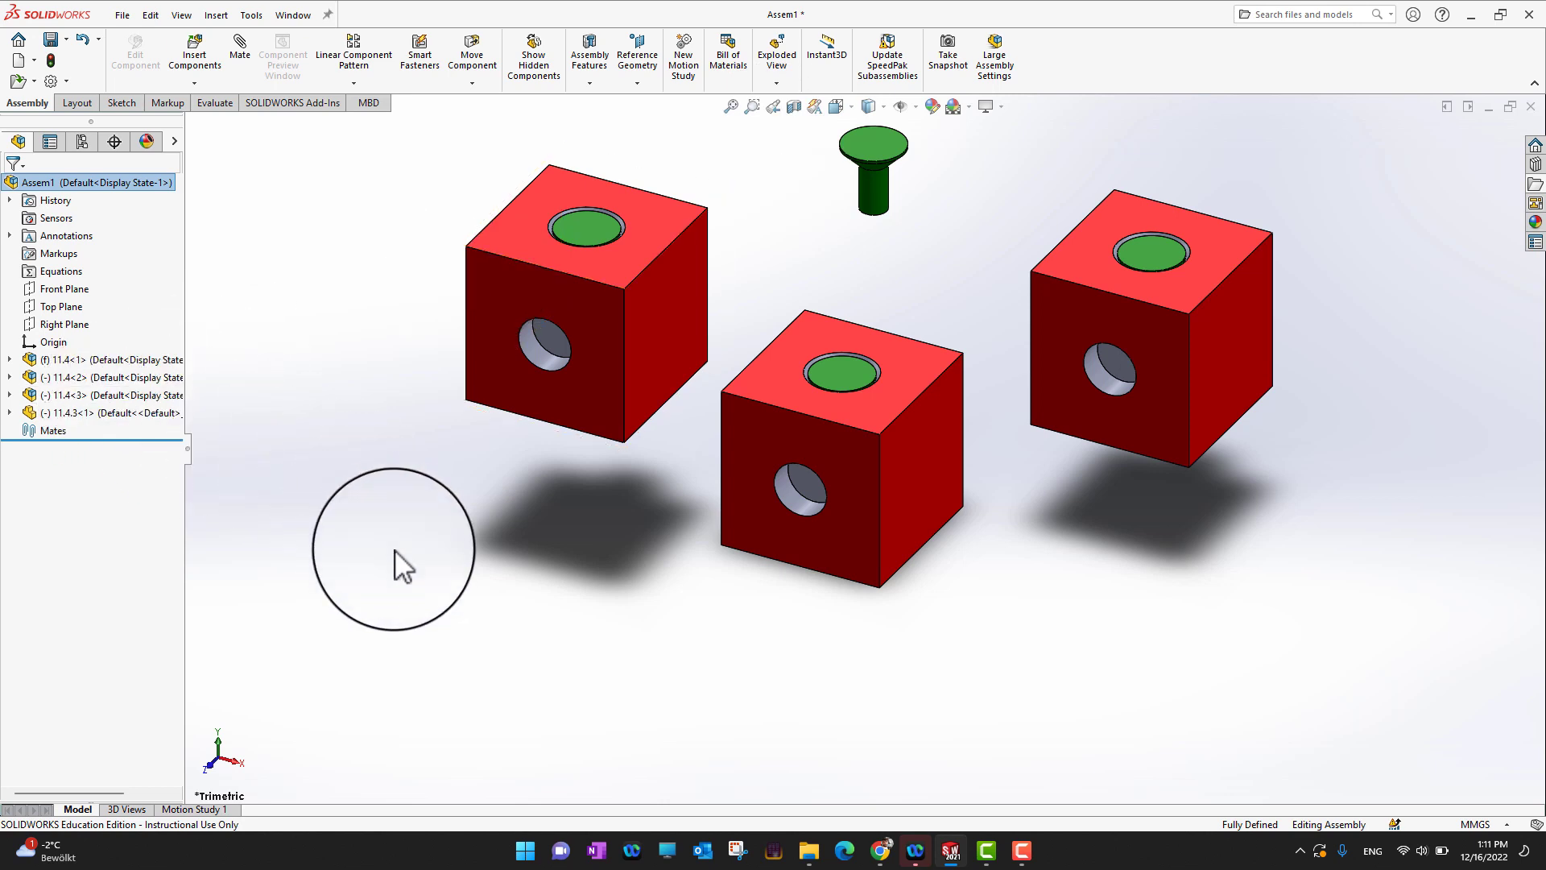
# - Orbit and zoom out Assem1 until the three cubes' side posts and open faces are visible
pyautogui.moveTo(394, 564); pyautogui.dragTo(924, 707, button='middle')
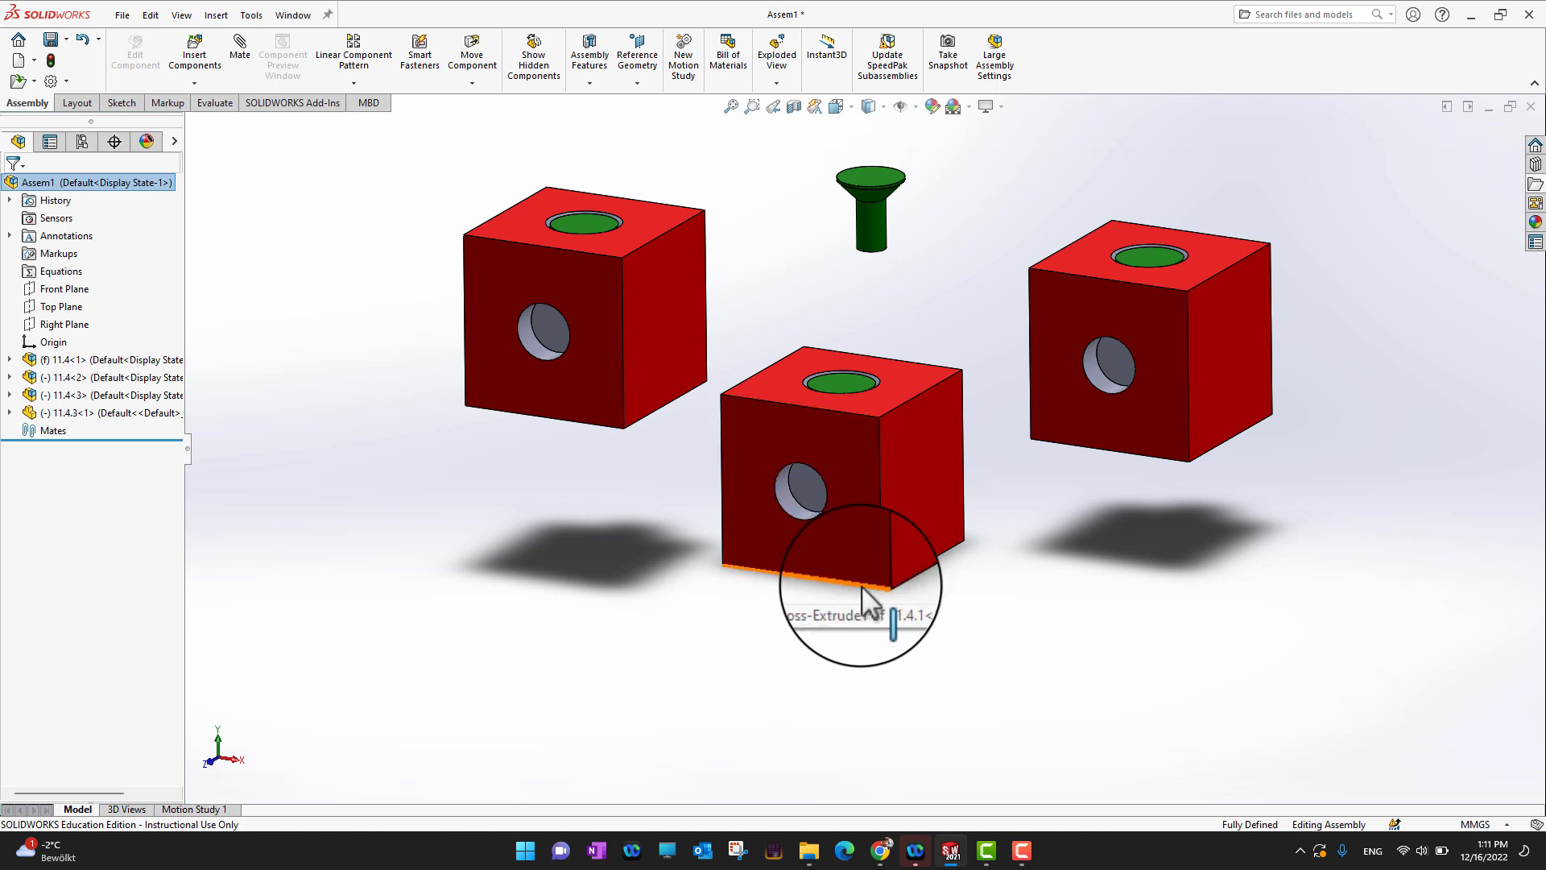
pyautogui.press('z')
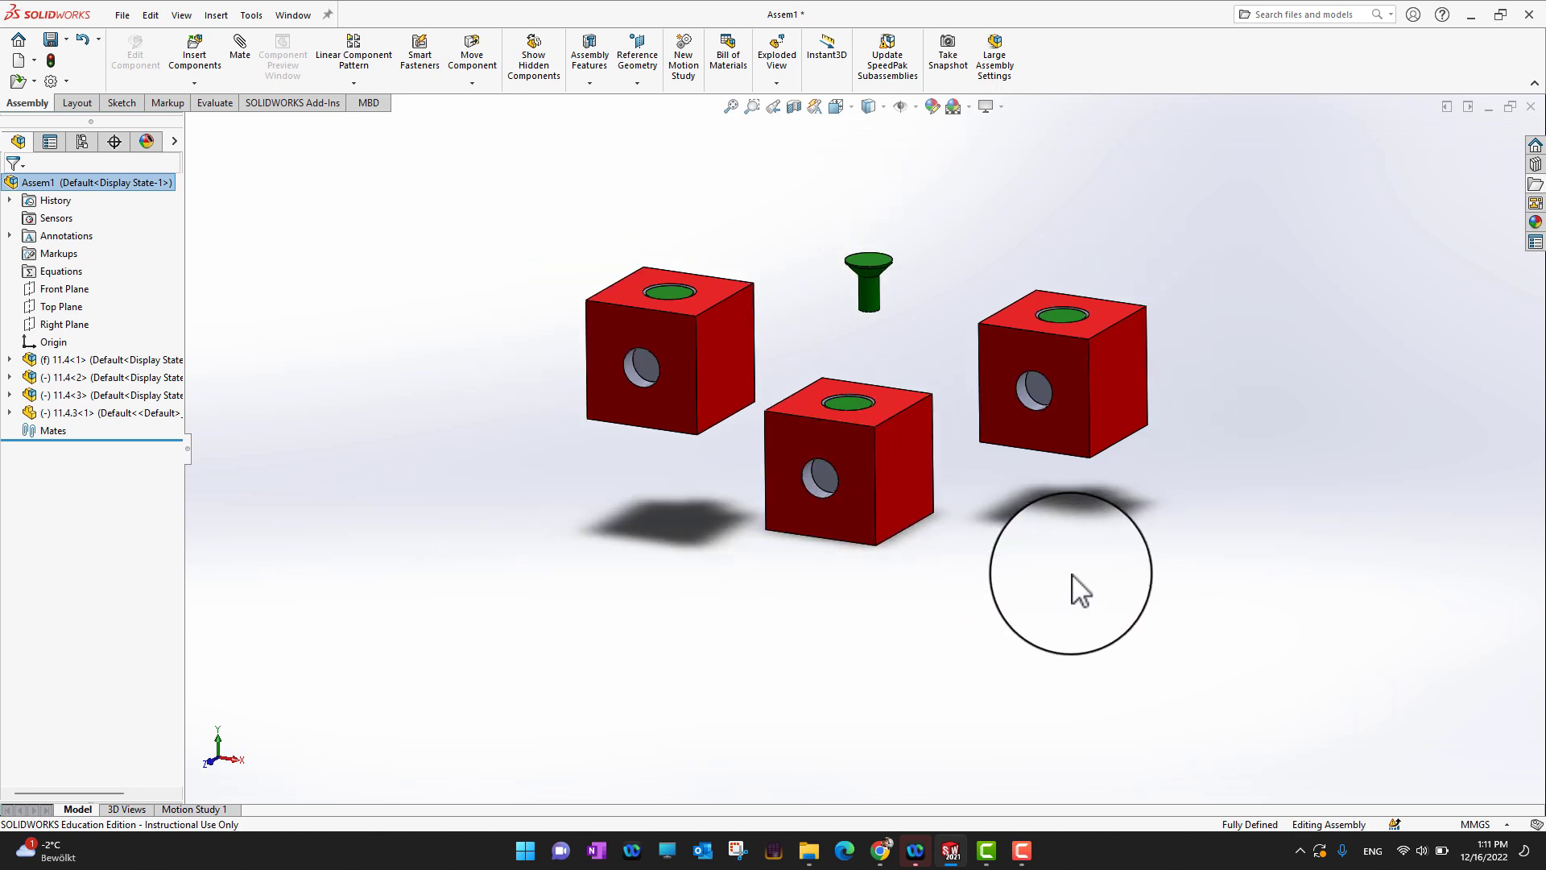
pyautogui.moveTo(1077, 588); pyautogui.dragTo(690, 649, button='middle')
pyautogui.scroll(-3, 1148, 444)
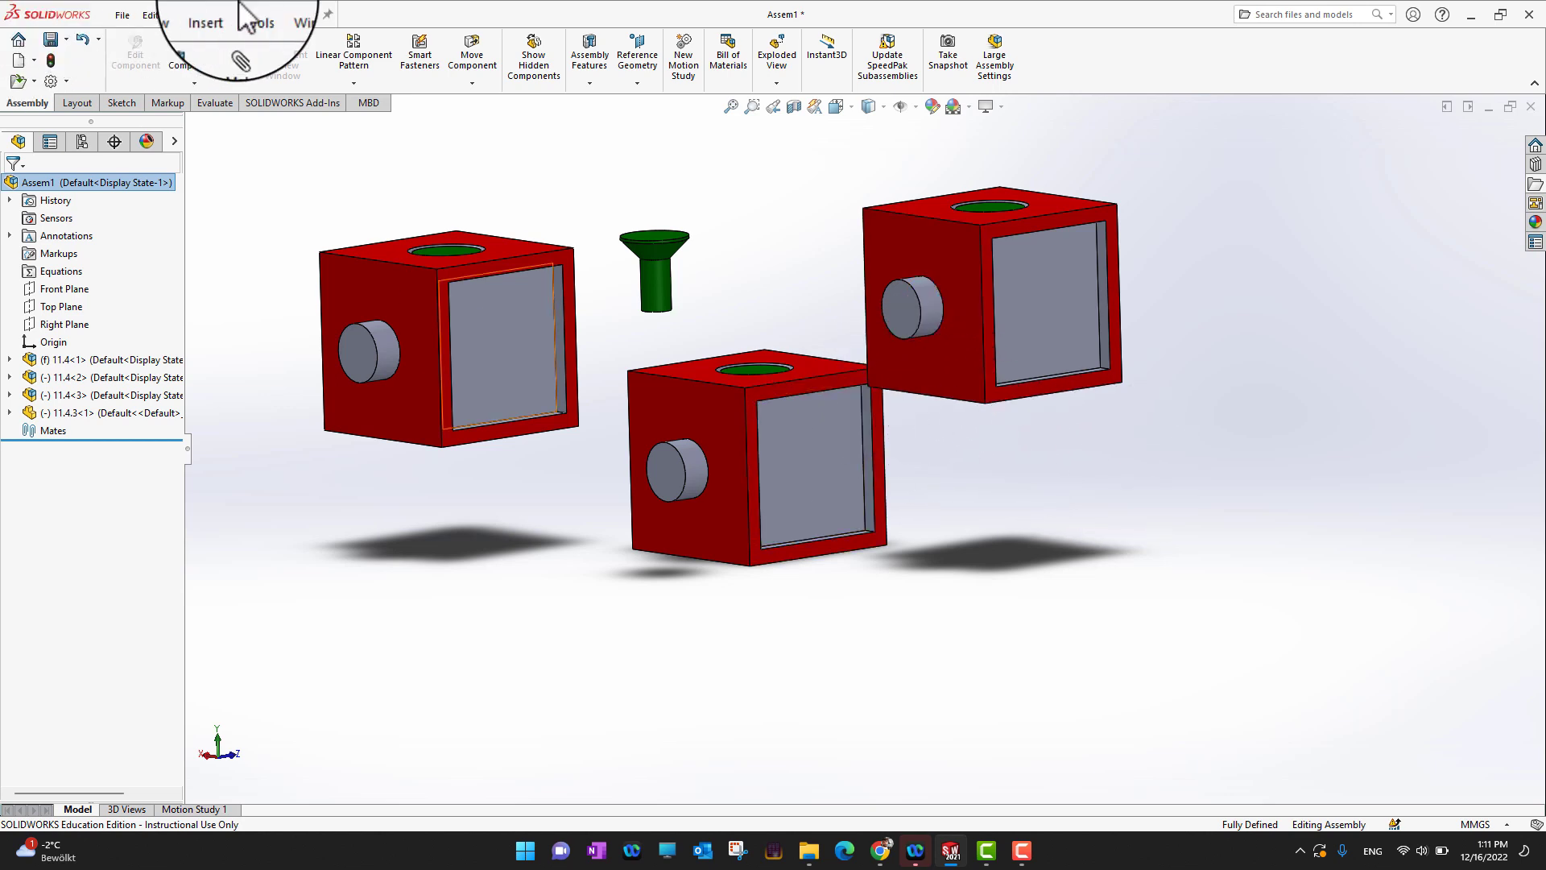
# - Switch to the 11.4 subassembly window and rotate it to view the cube's side
pyautogui.click(292, 15)
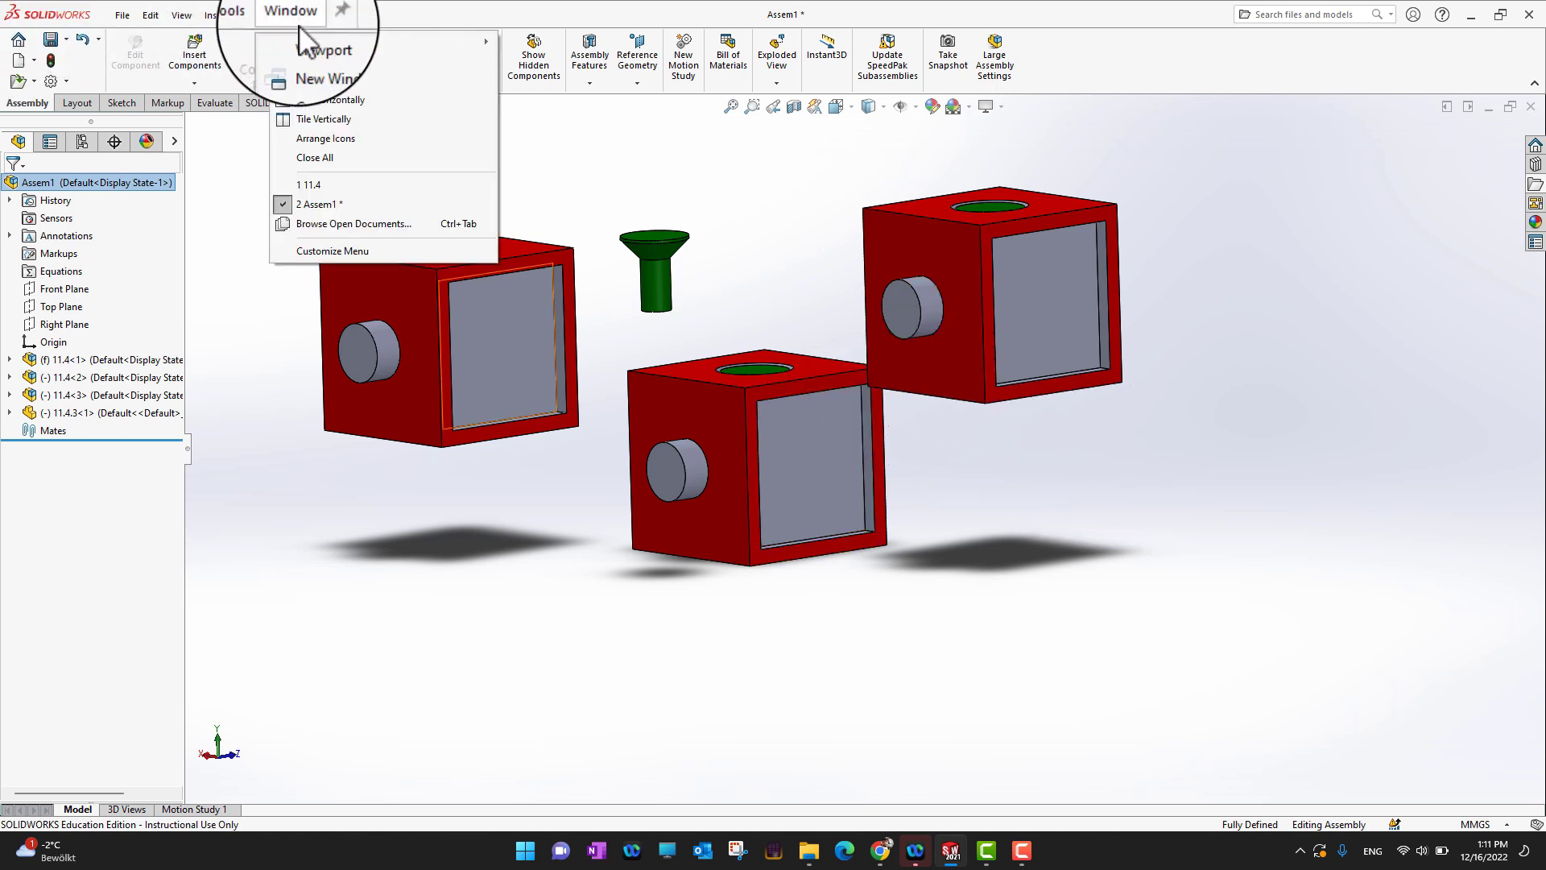
pyautogui.click(349, 184)
pyautogui.scroll(4, 1214, 467)
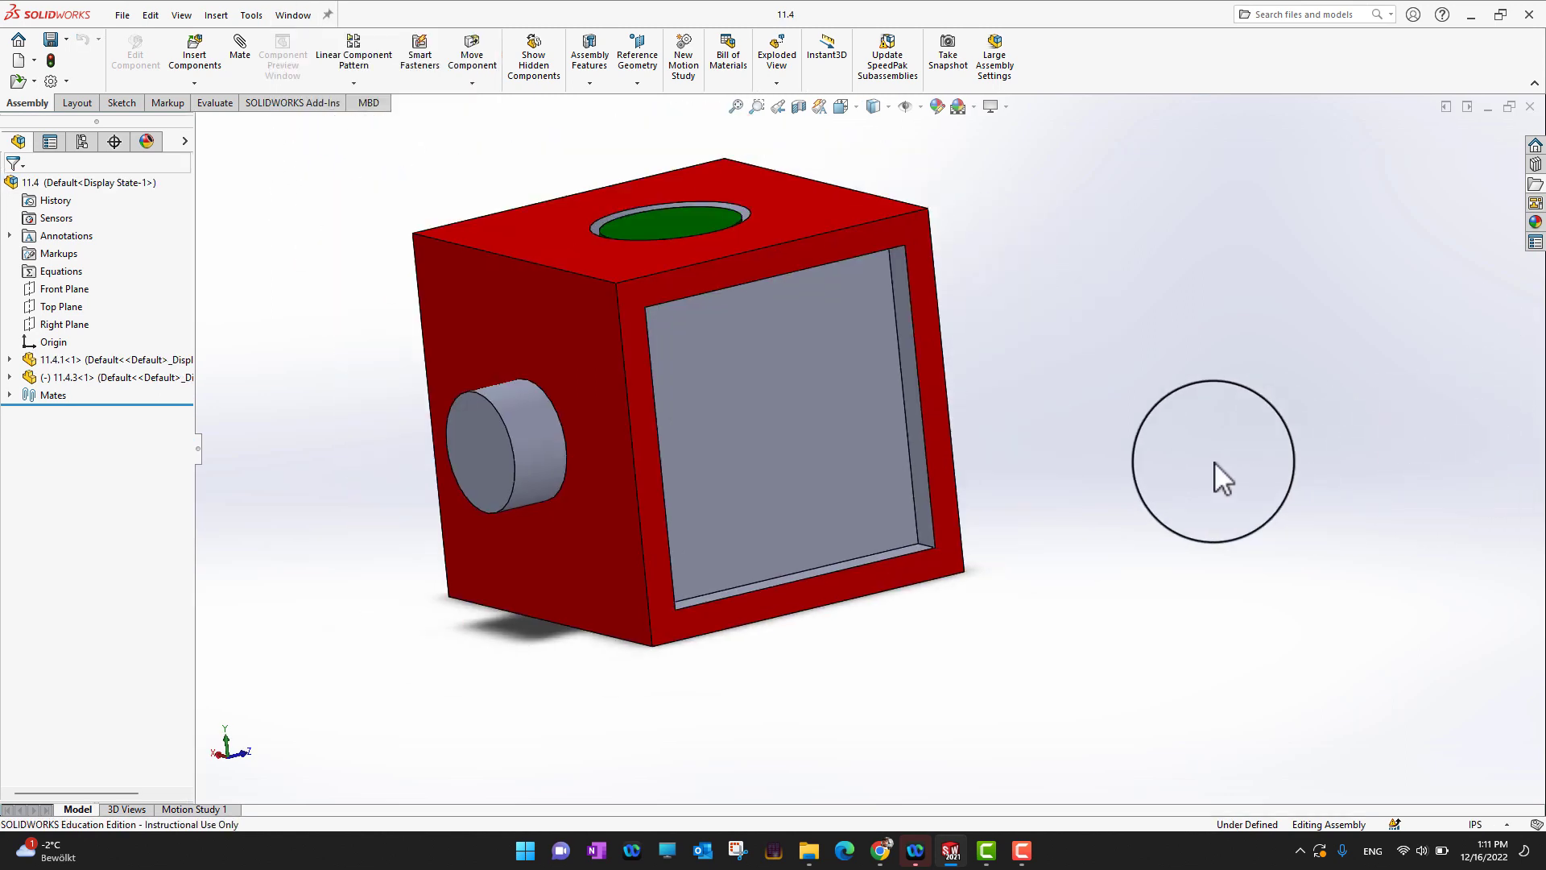
pyautogui.moveTo(1111, 452); pyautogui.dragTo(1241, 407, button='middle')
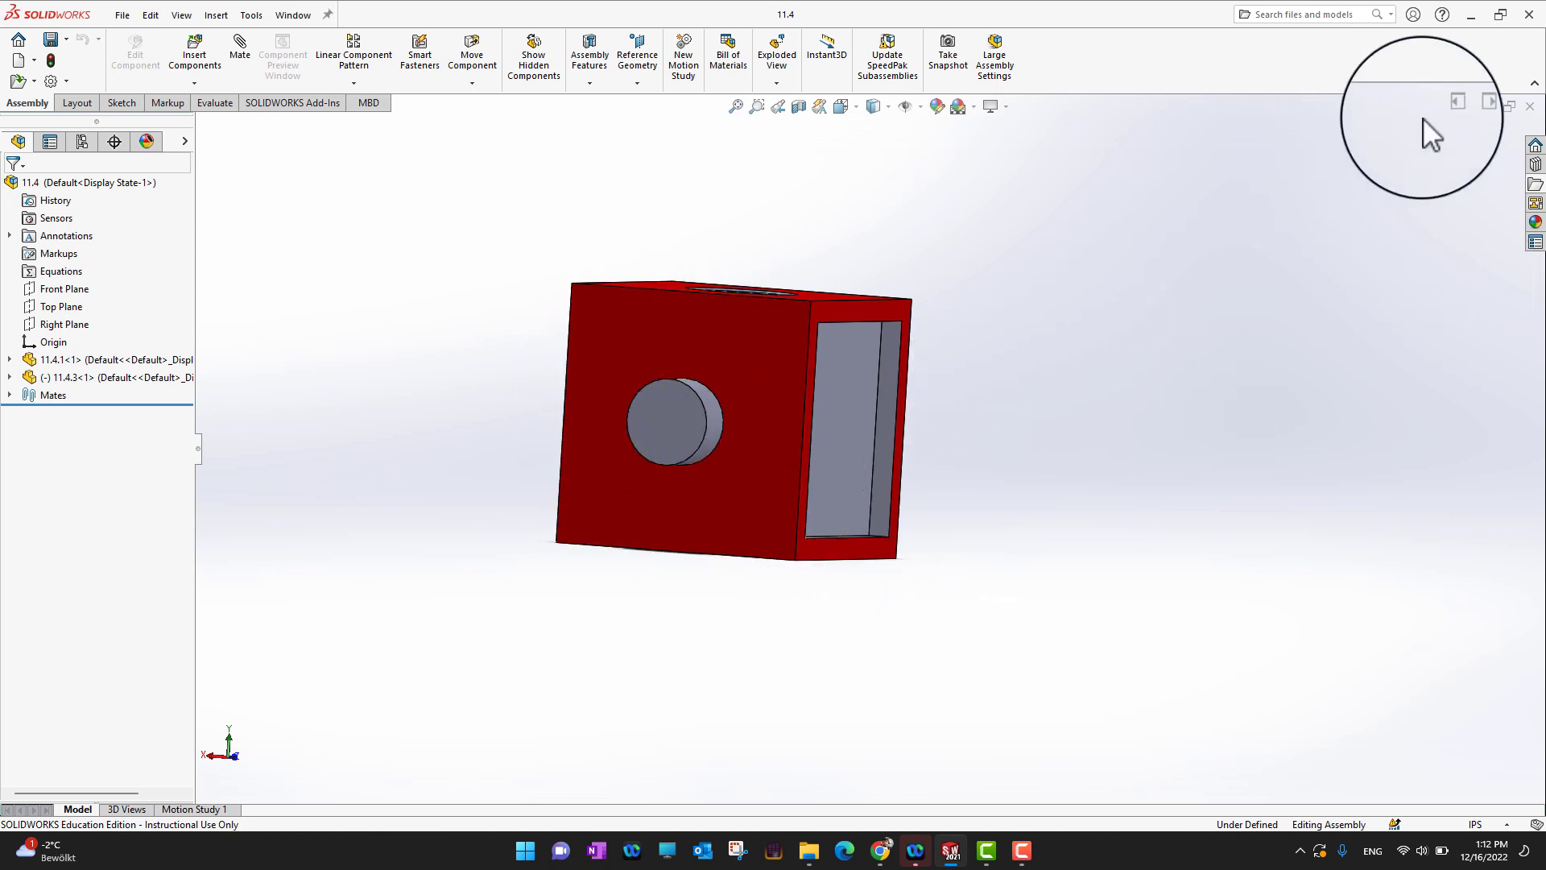
# - Insert the blue washer 11.4.2 from the 11_04 folder into the 11.4 assembly beside the cube
pyautogui.click(1534, 187)
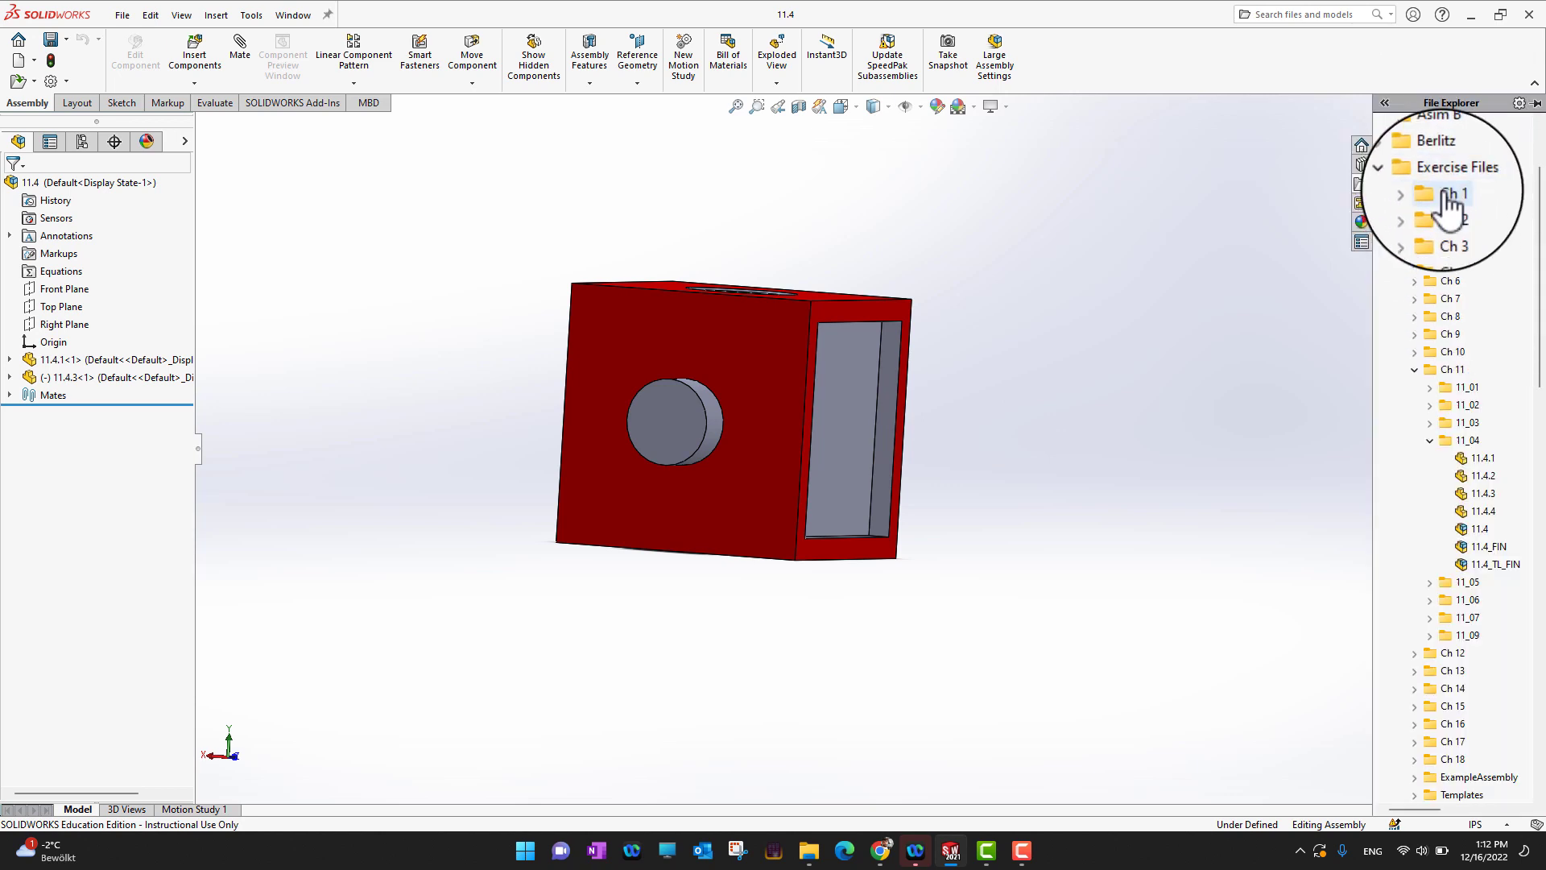
pyautogui.scroll(-1, 1474, 435)
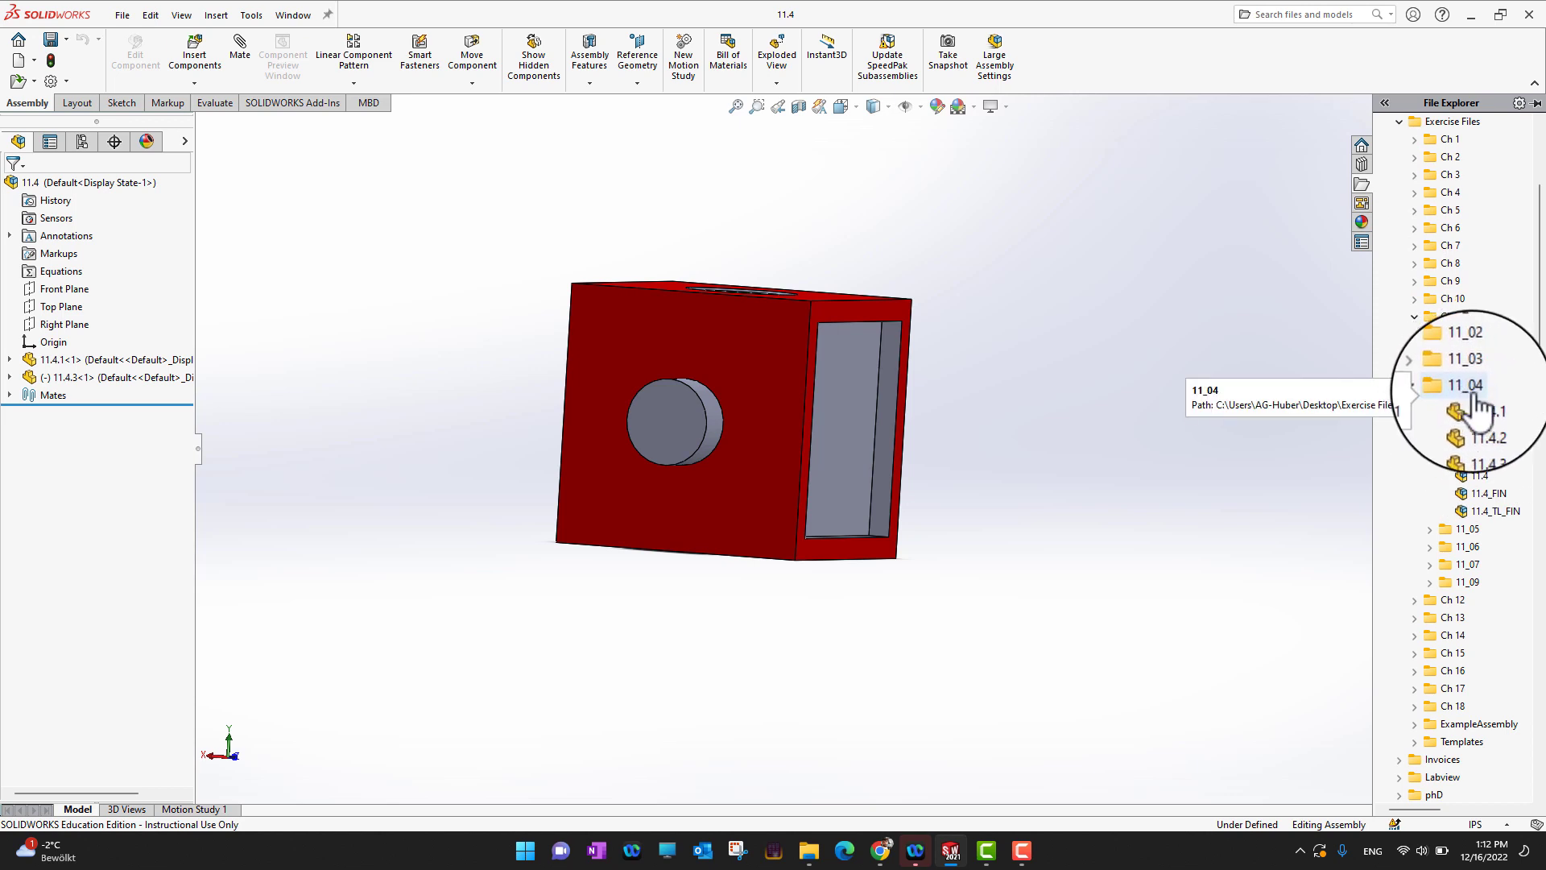
pyautogui.moveTo(1489, 439)
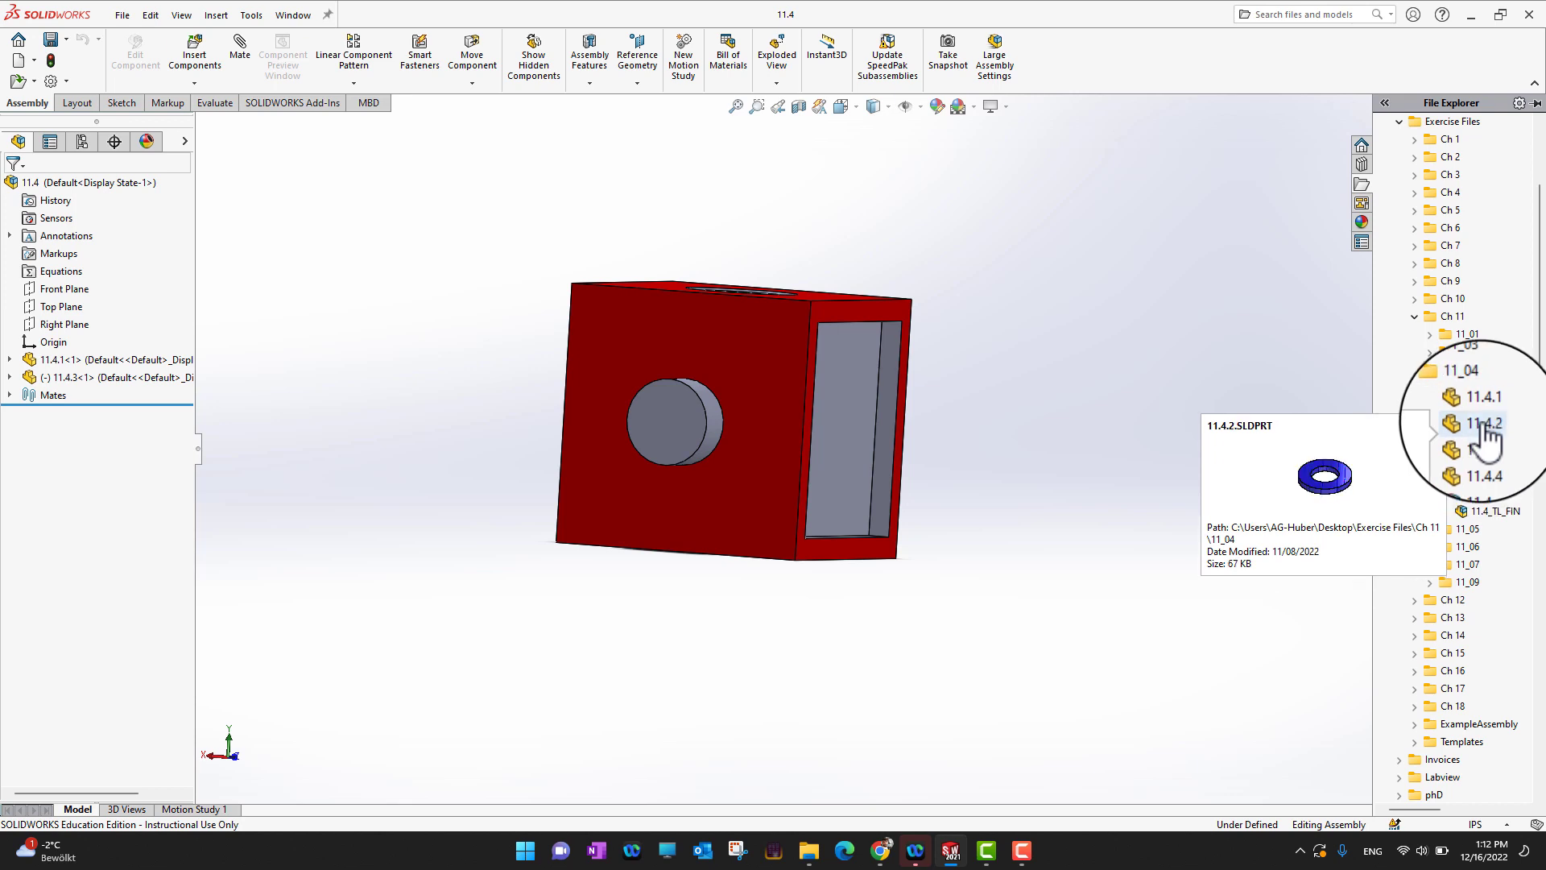
pyautogui.moveTo(1486, 434); pyautogui.dragTo(387, 316)
pyautogui.moveTo(1123, 276); pyautogui.dragTo(1112, 354, button='middle')
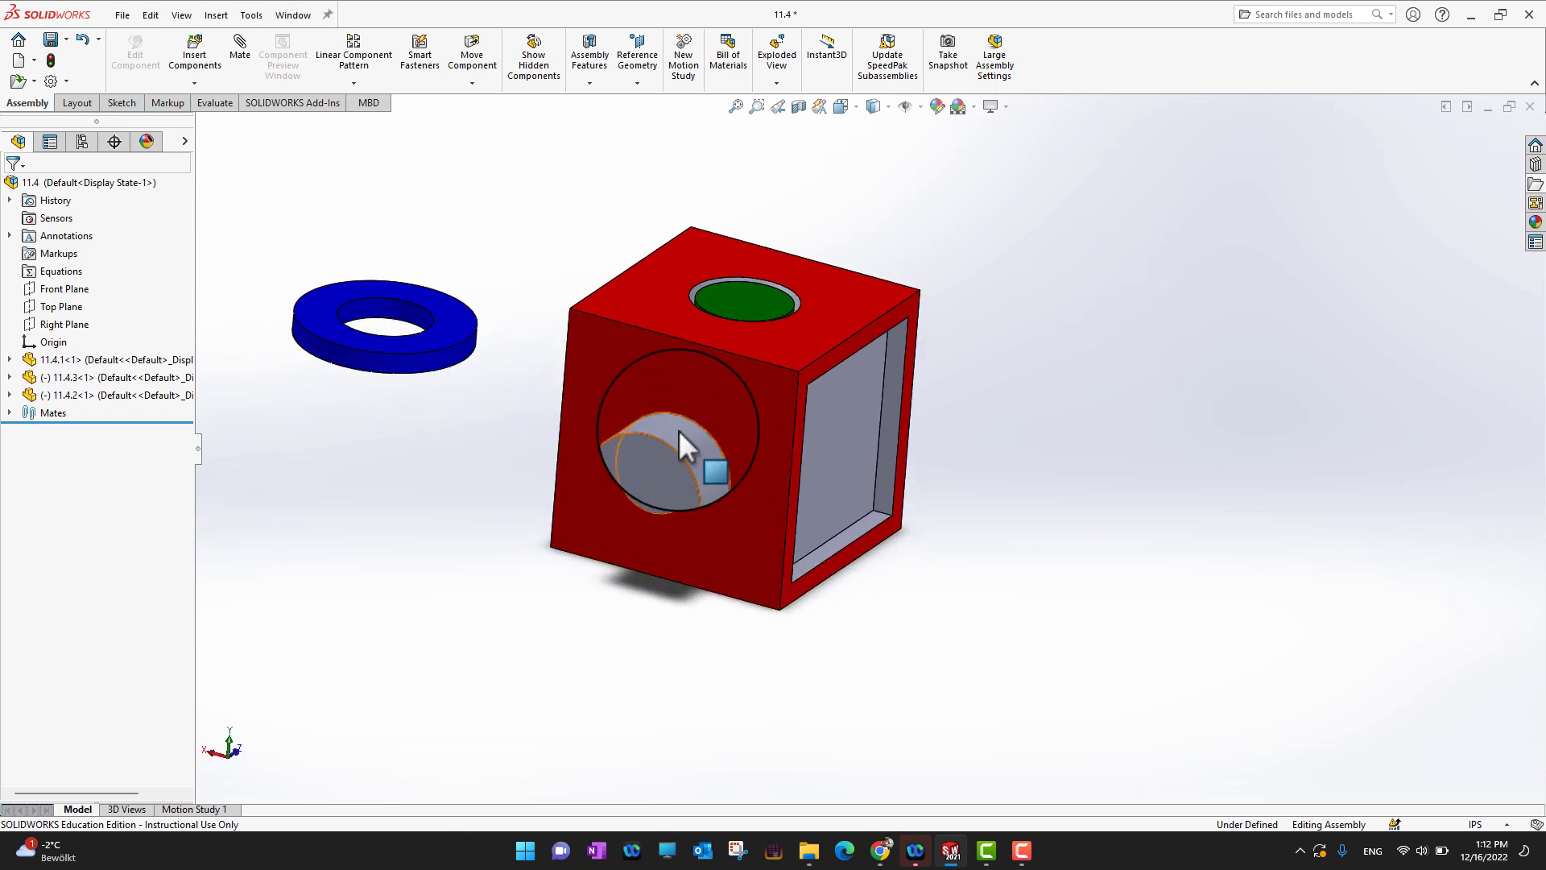
pyautogui.keyDown('alt'); pyautogui.moveTo(678, 428); pyautogui.dragTo(381, 302); pyautogui.keyUp('alt')
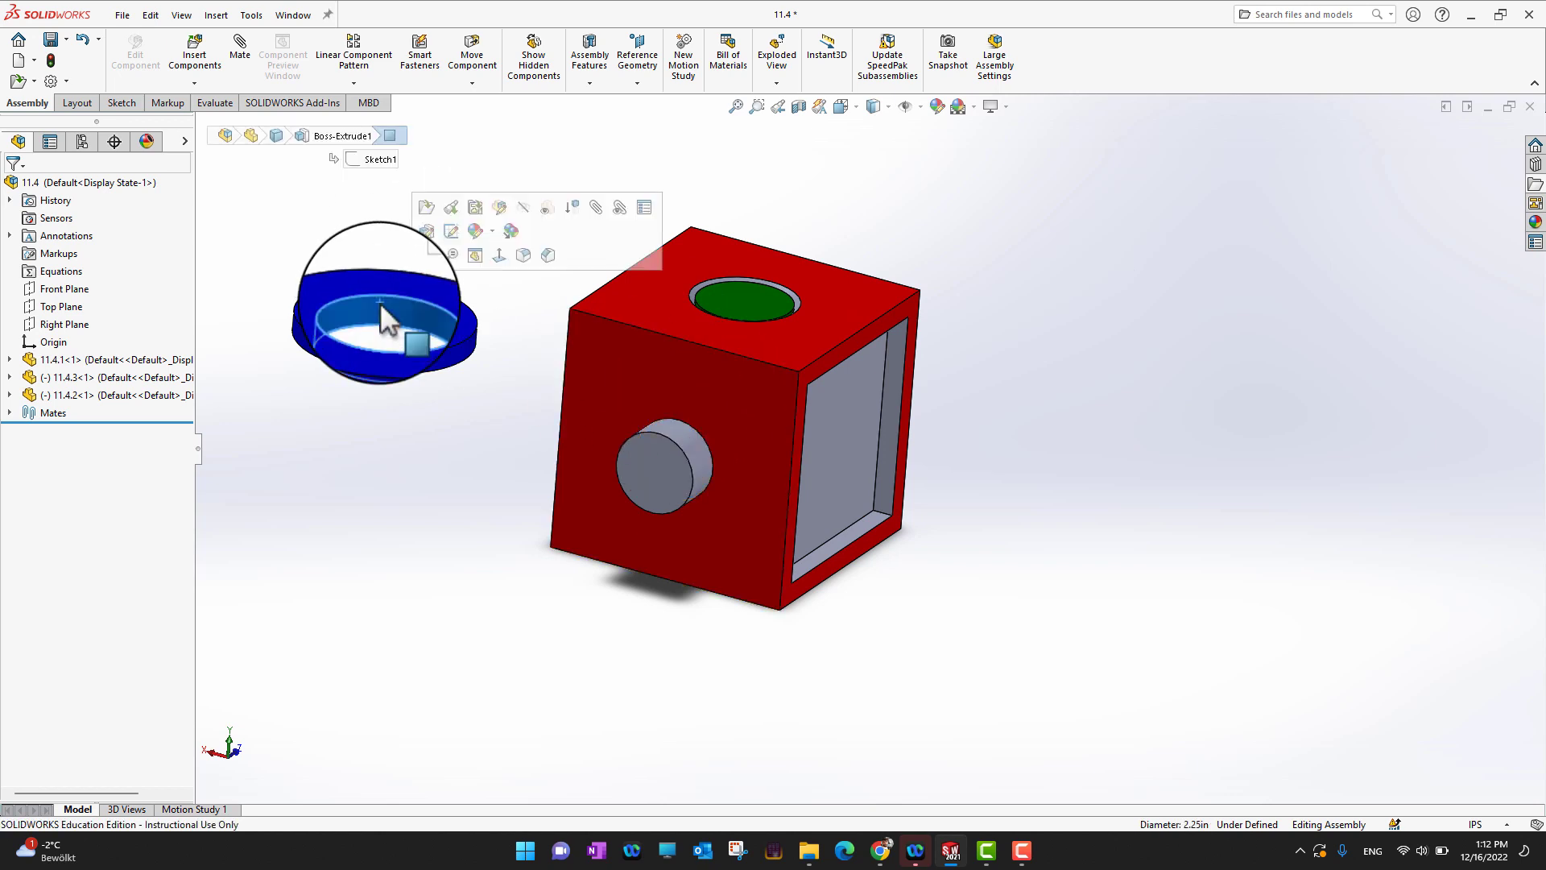
pyautogui.click(239, 56)
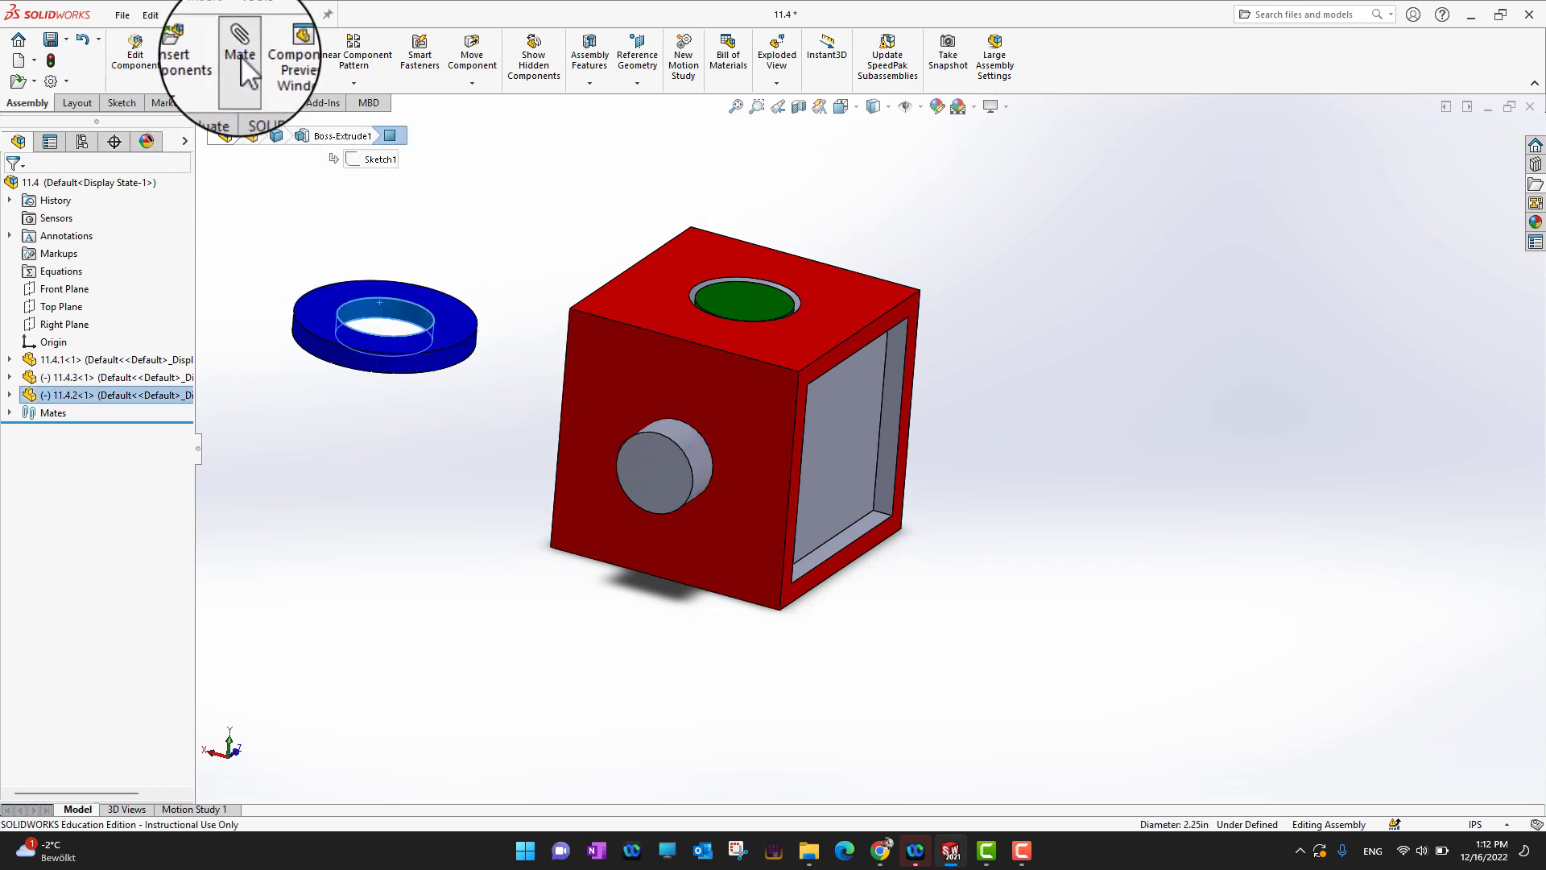
# - Mate the washer concentric to the side post and coincident flush with the cube face
pyautogui.click(690, 443)
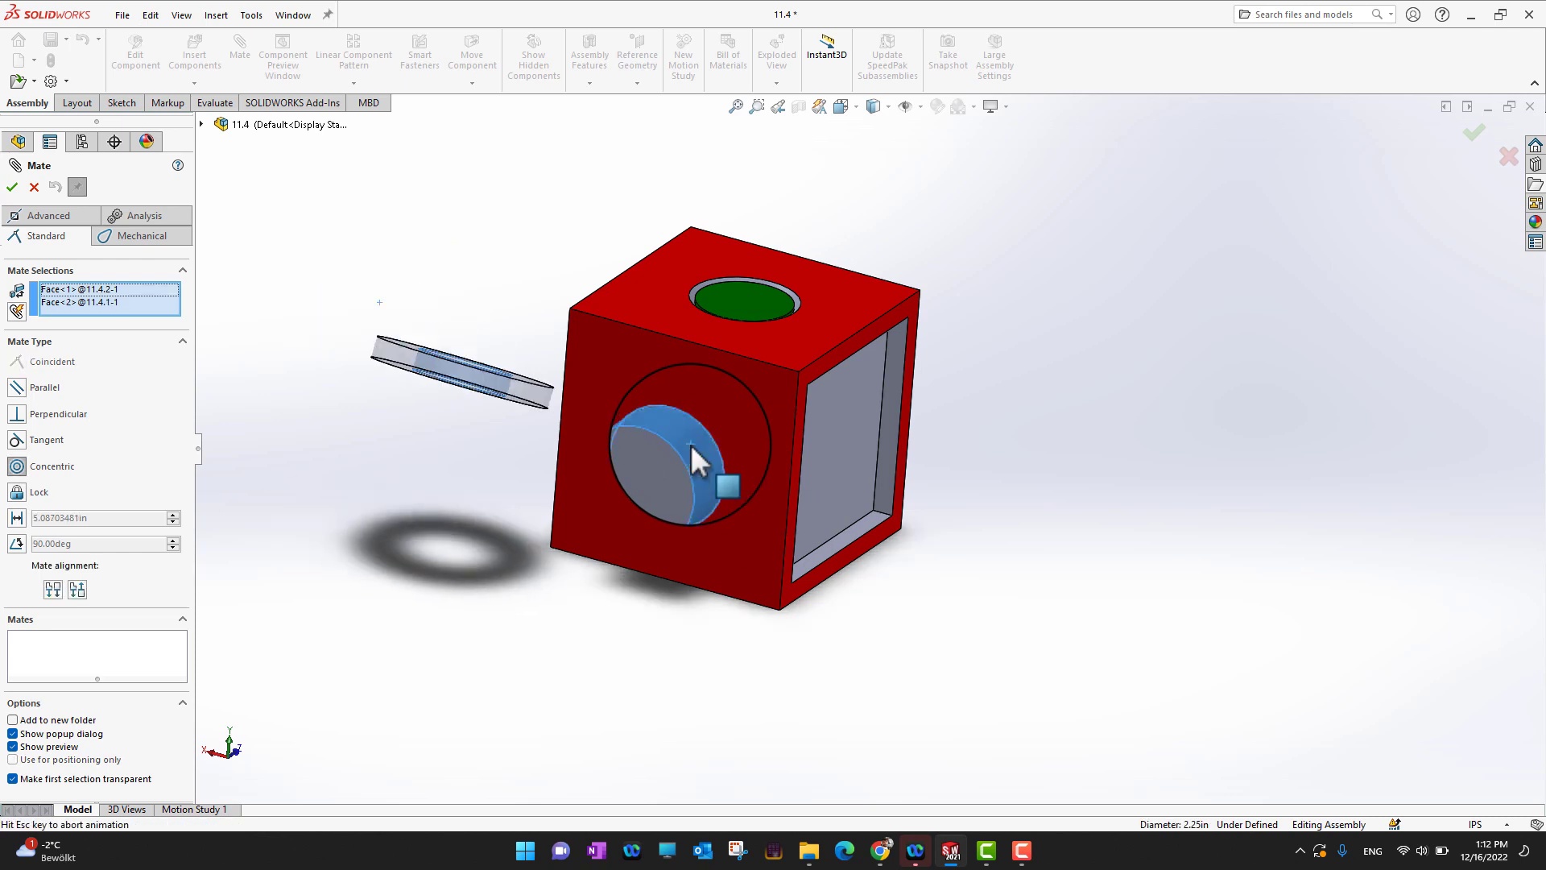
pyautogui.click(11, 187)
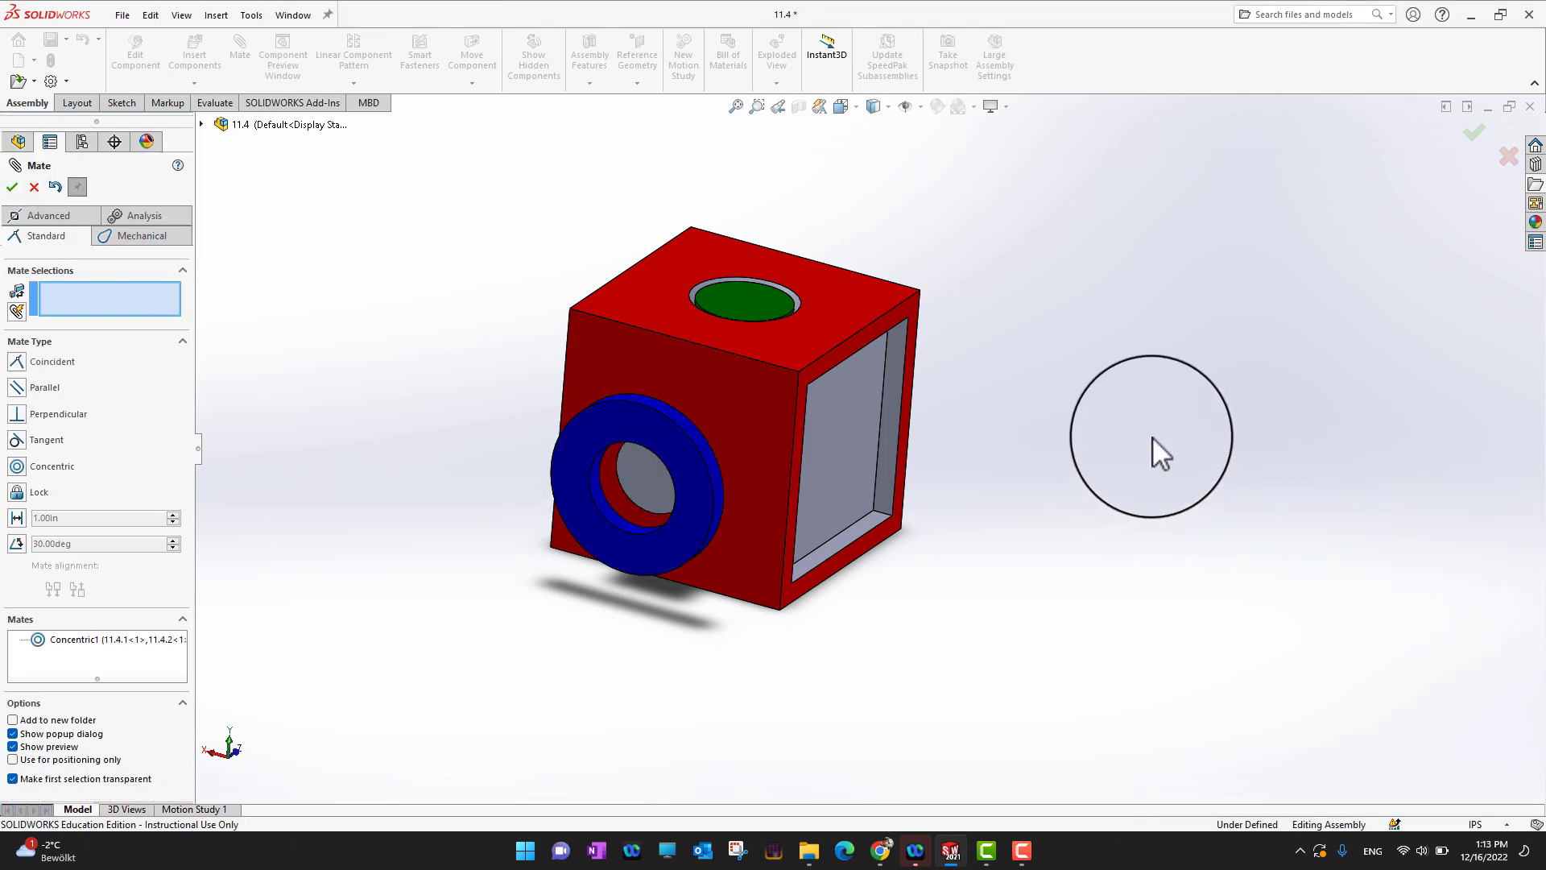
pyautogui.moveTo(1153, 437); pyautogui.dragTo(1018, 404, button='middle')
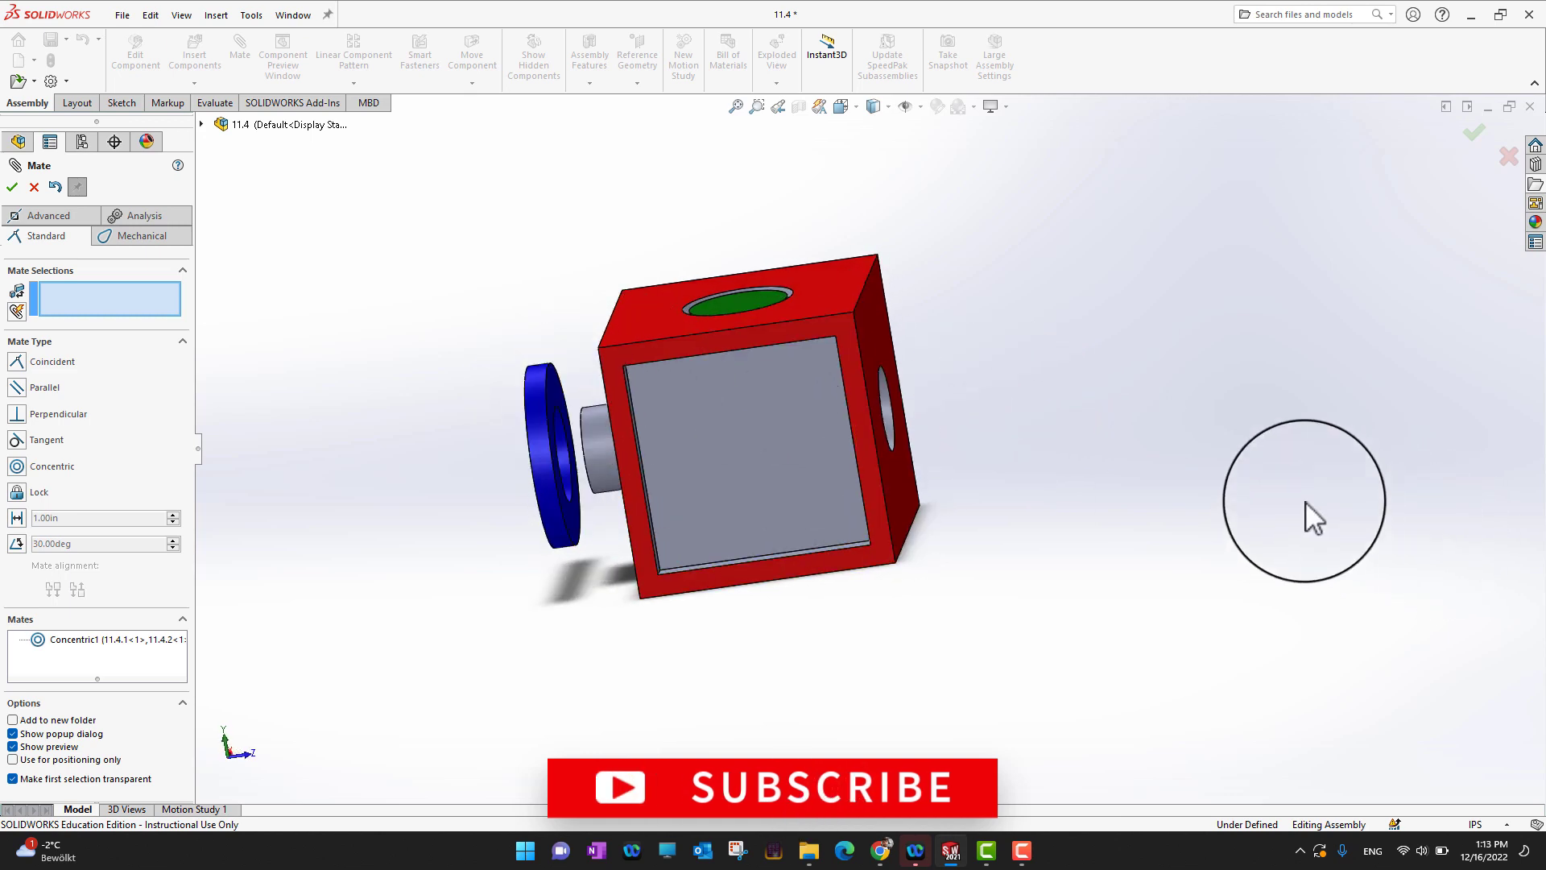
pyautogui.moveTo(1312, 518); pyautogui.dragTo(1214, 495, button='middle')
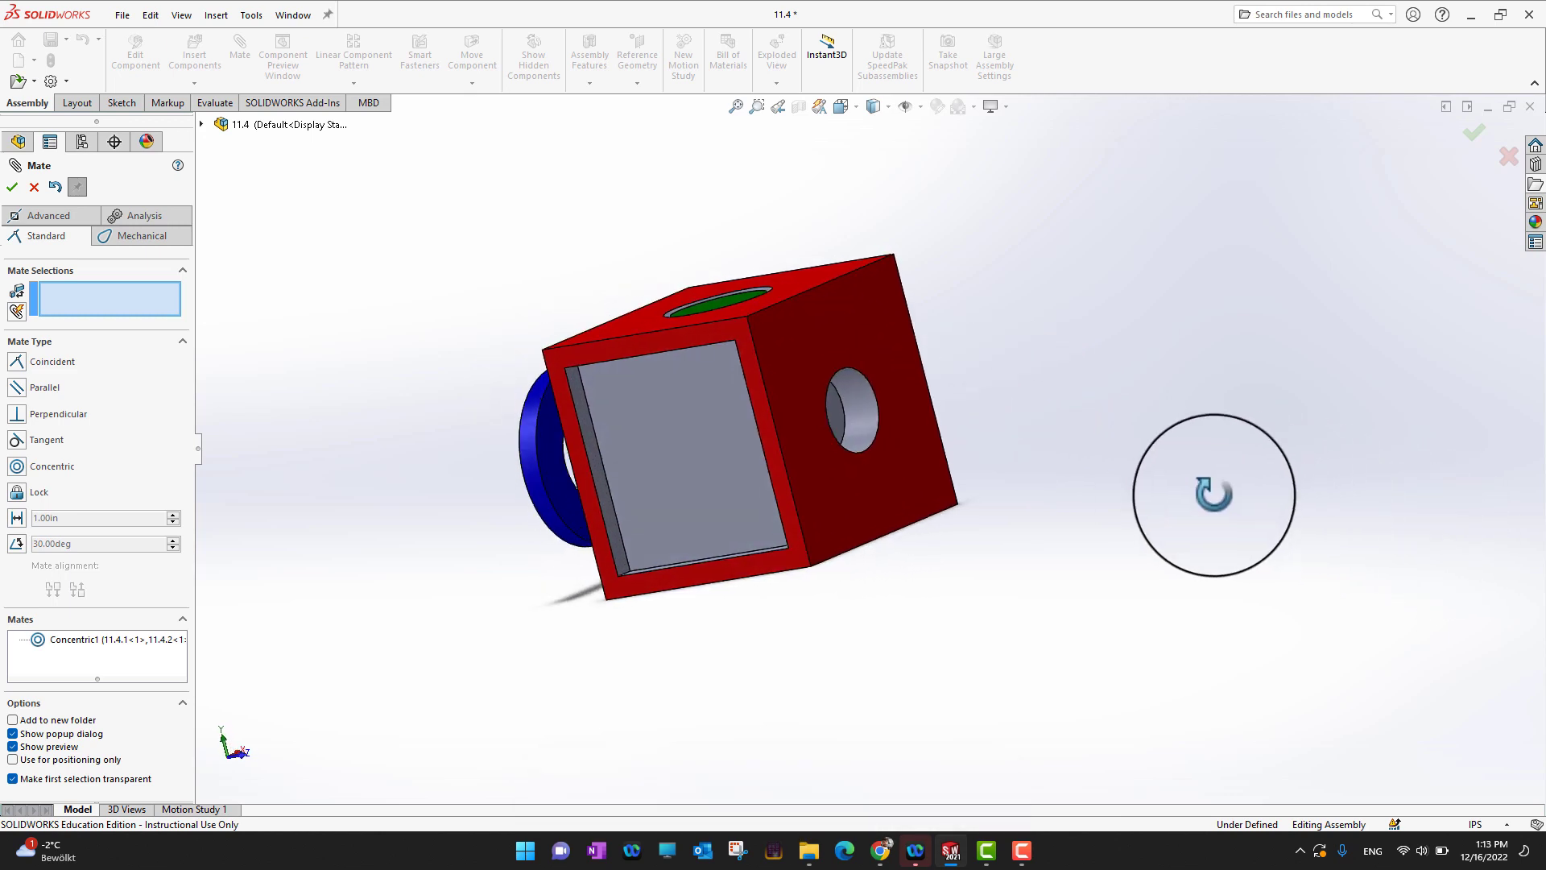
pyautogui.click(554, 447)
pyautogui.moveTo(407, 434); pyautogui.dragTo(556, 363, button='middle')
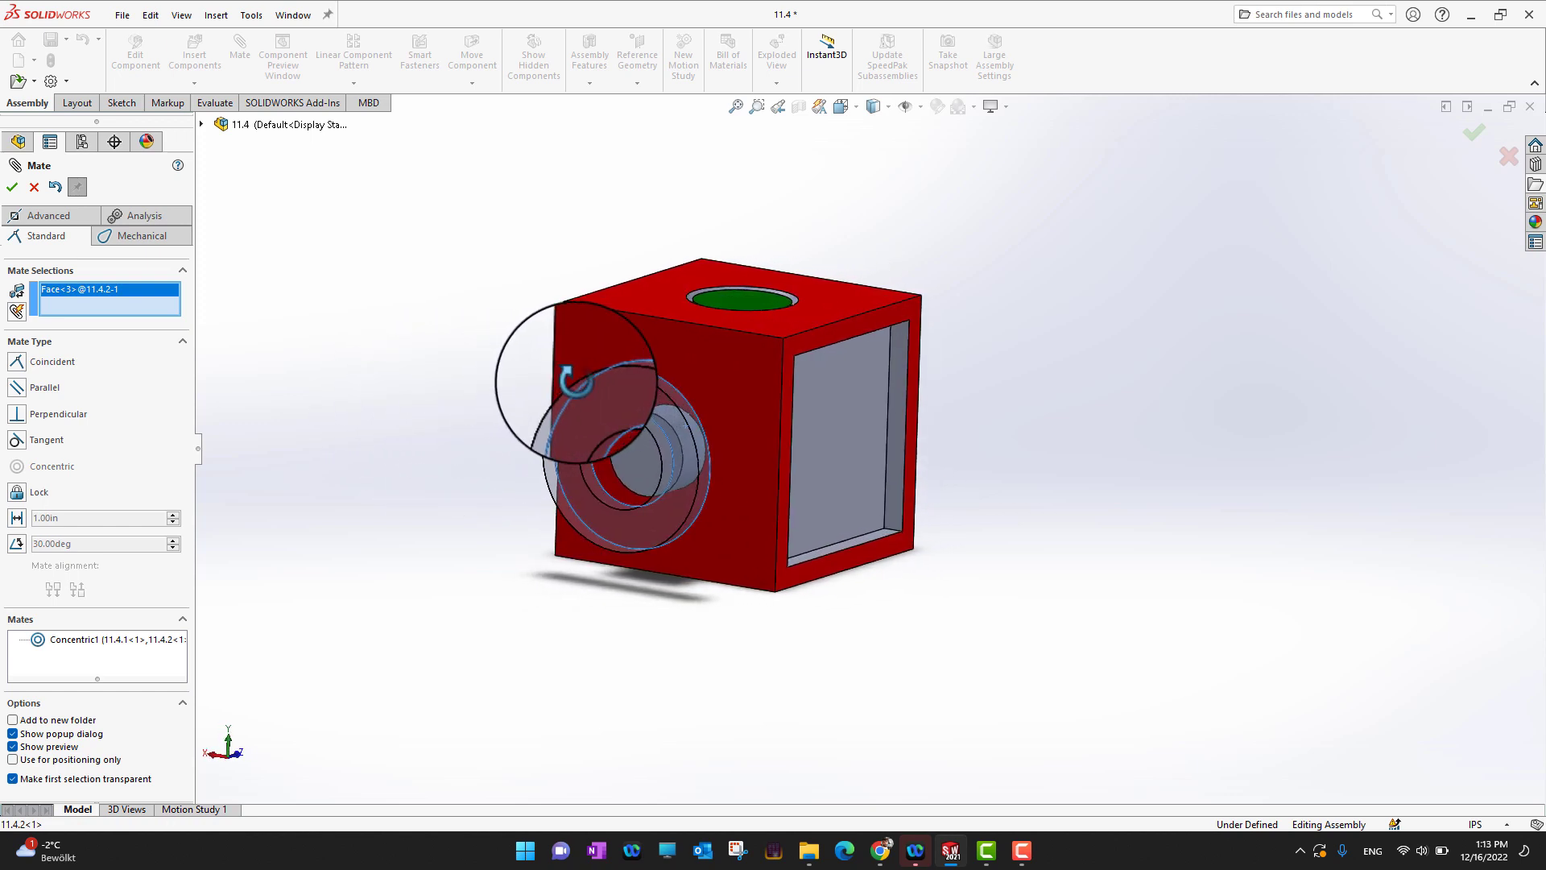
pyautogui.click(749, 391)
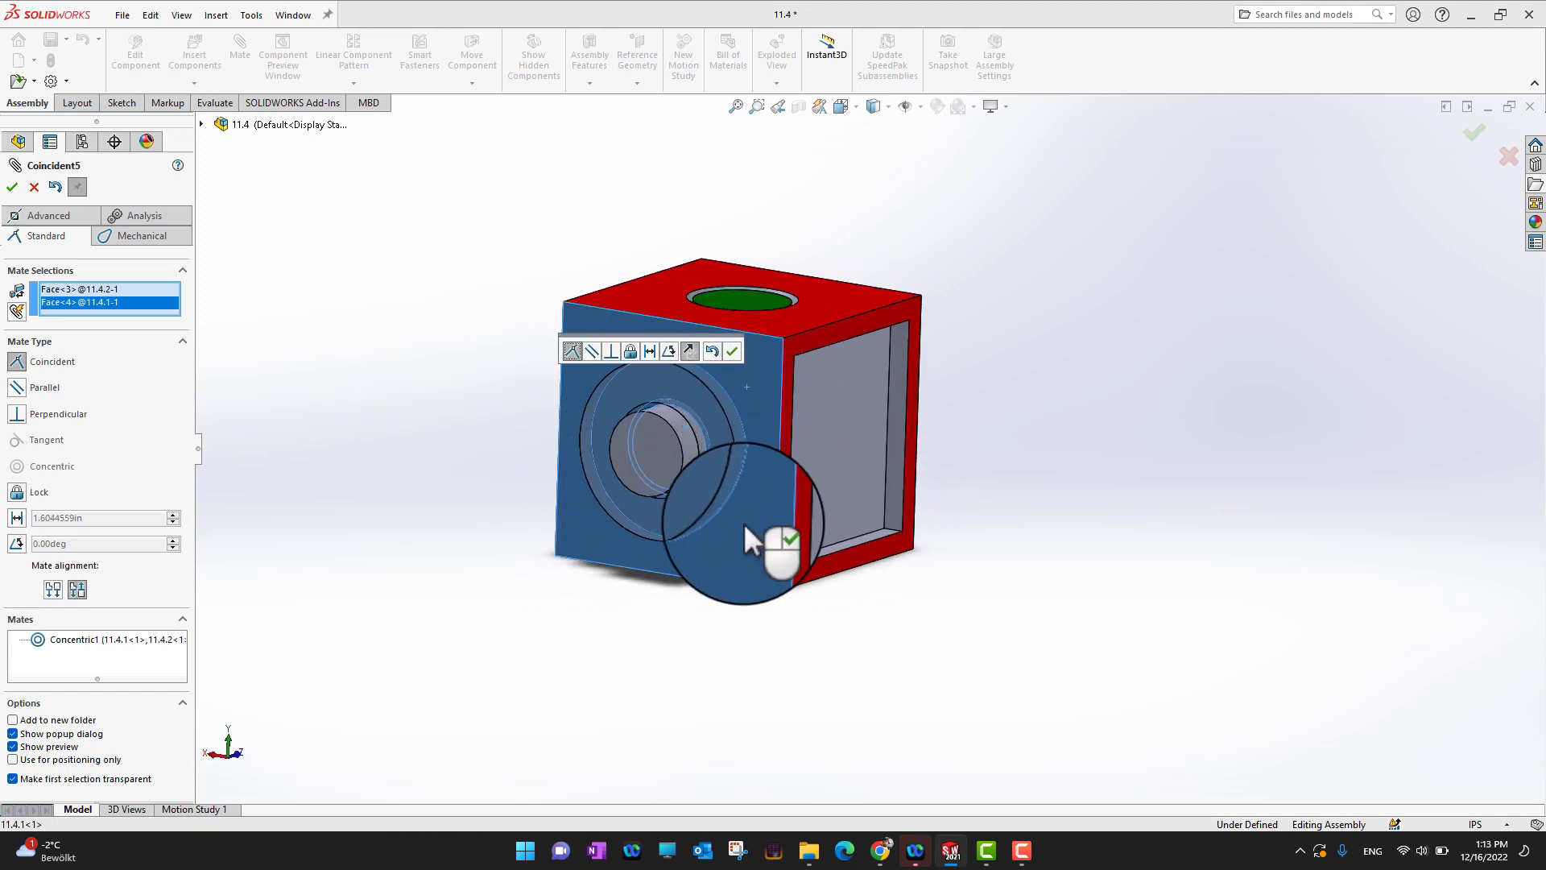
pyautogui.click(13, 187)
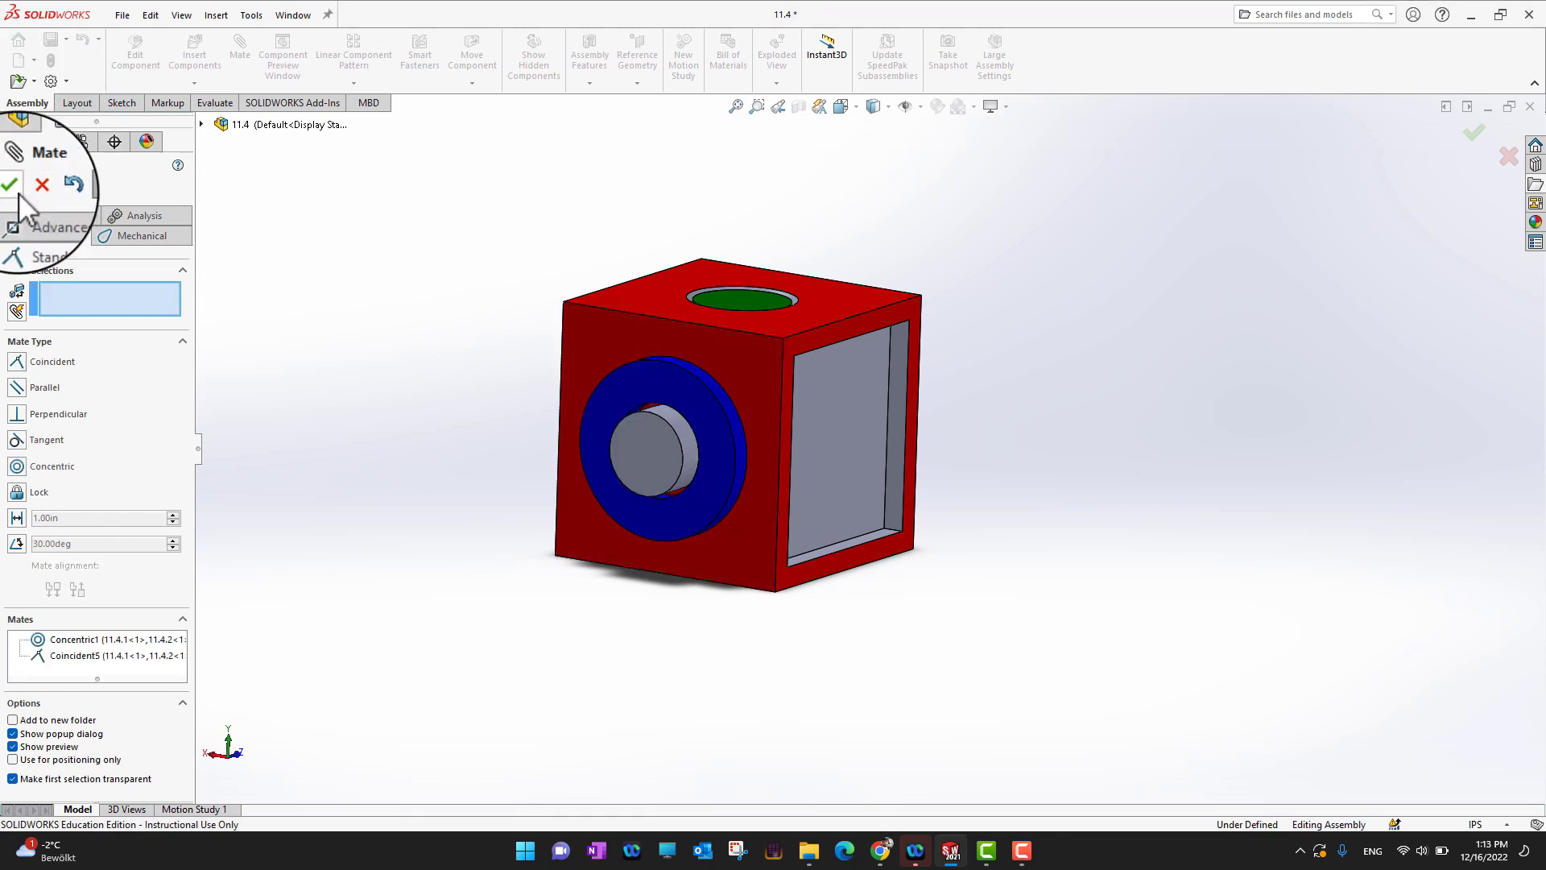
pyautogui.click(12, 187)
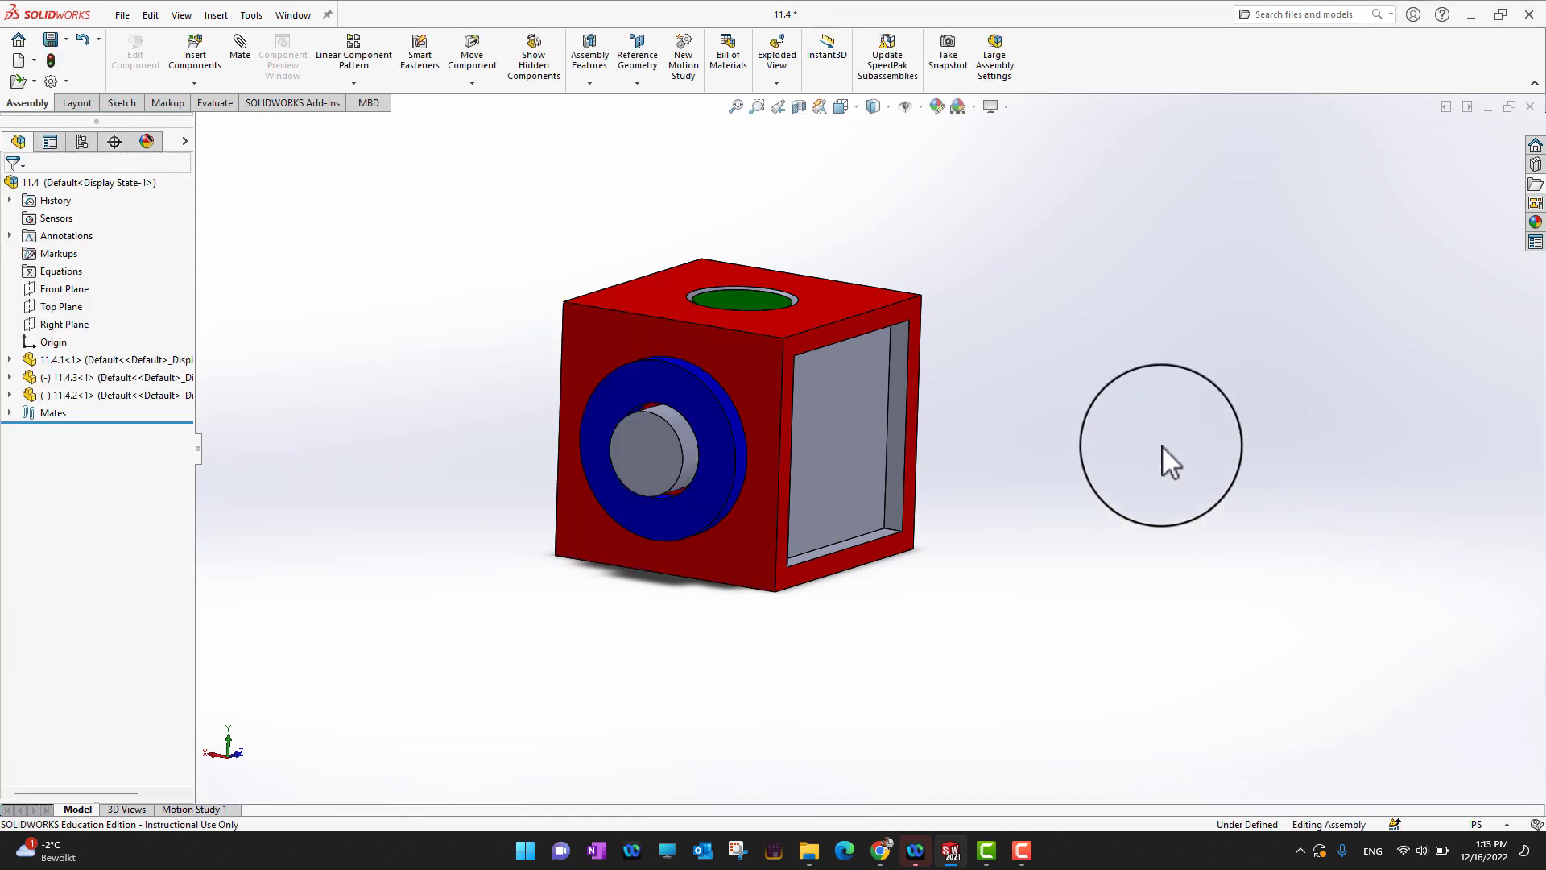
pyautogui.scroll(-2, 1253, 497)
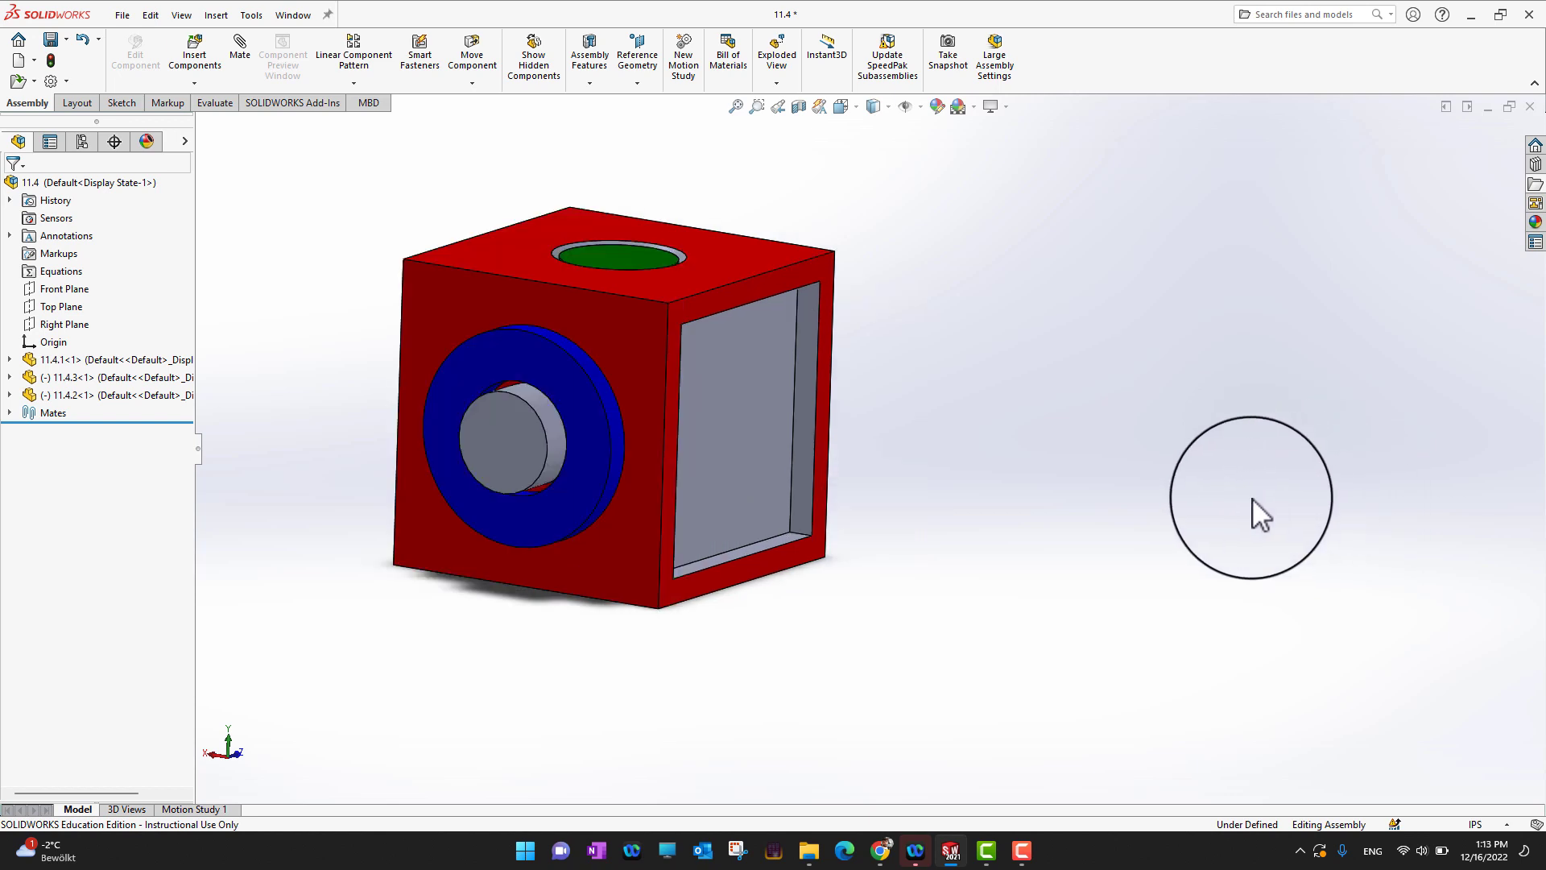
pyautogui.scroll(3, 1062, 496)
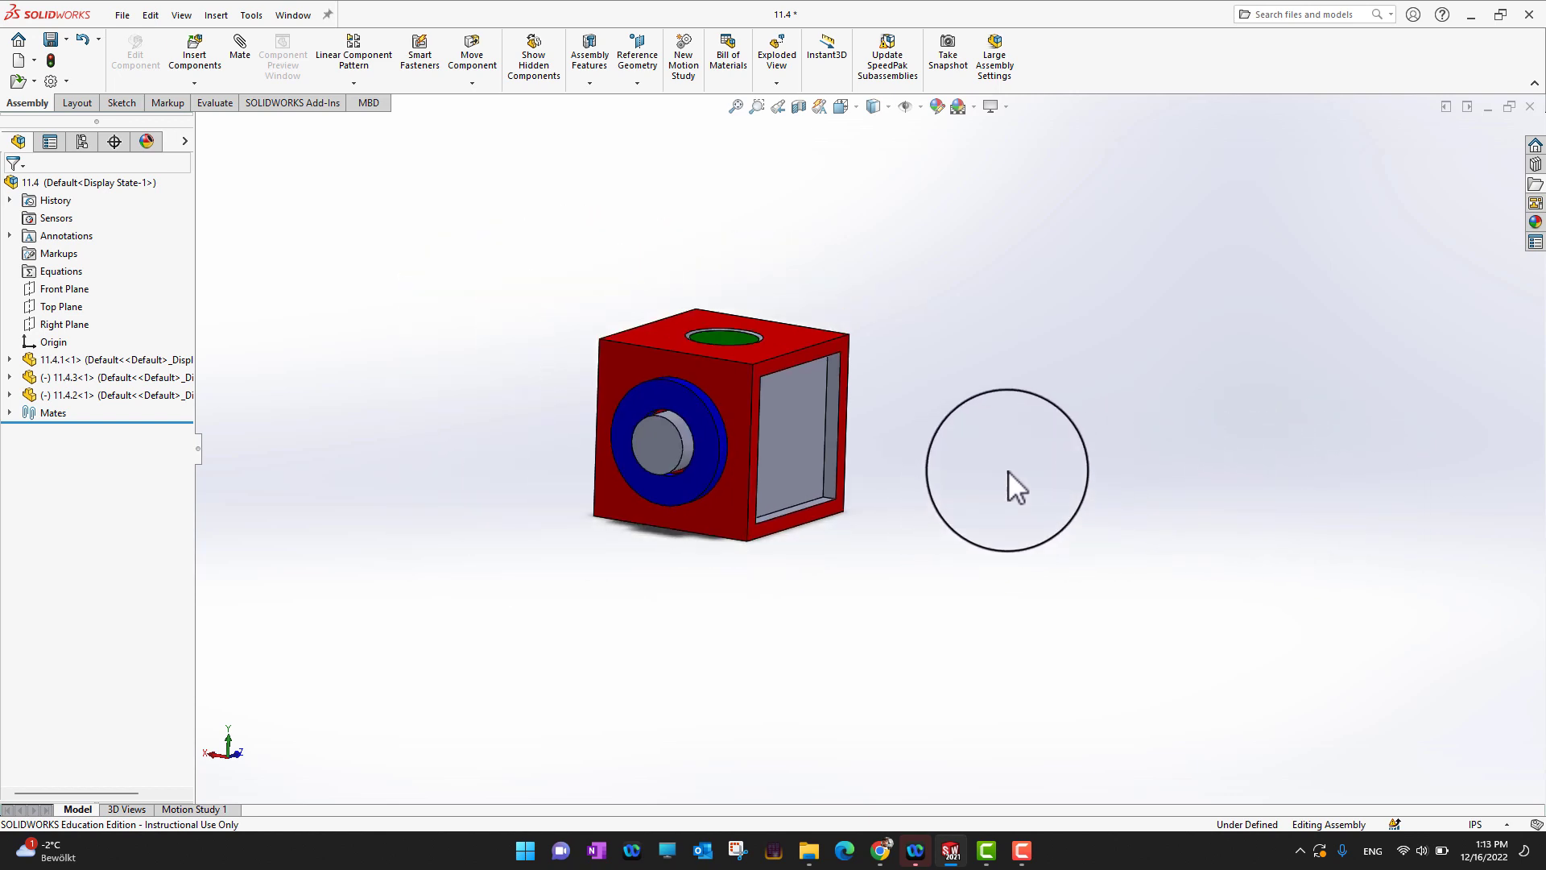
pyautogui.moveTo(1080, 471)
pyautogui.mouseDown(button='middle')
pyautogui.moveTo(1060, 418)
pyautogui.moveTo(1095, 483)
pyautogui.moveTo(1071, 483)
pyautogui.mouseUp(button='middle')
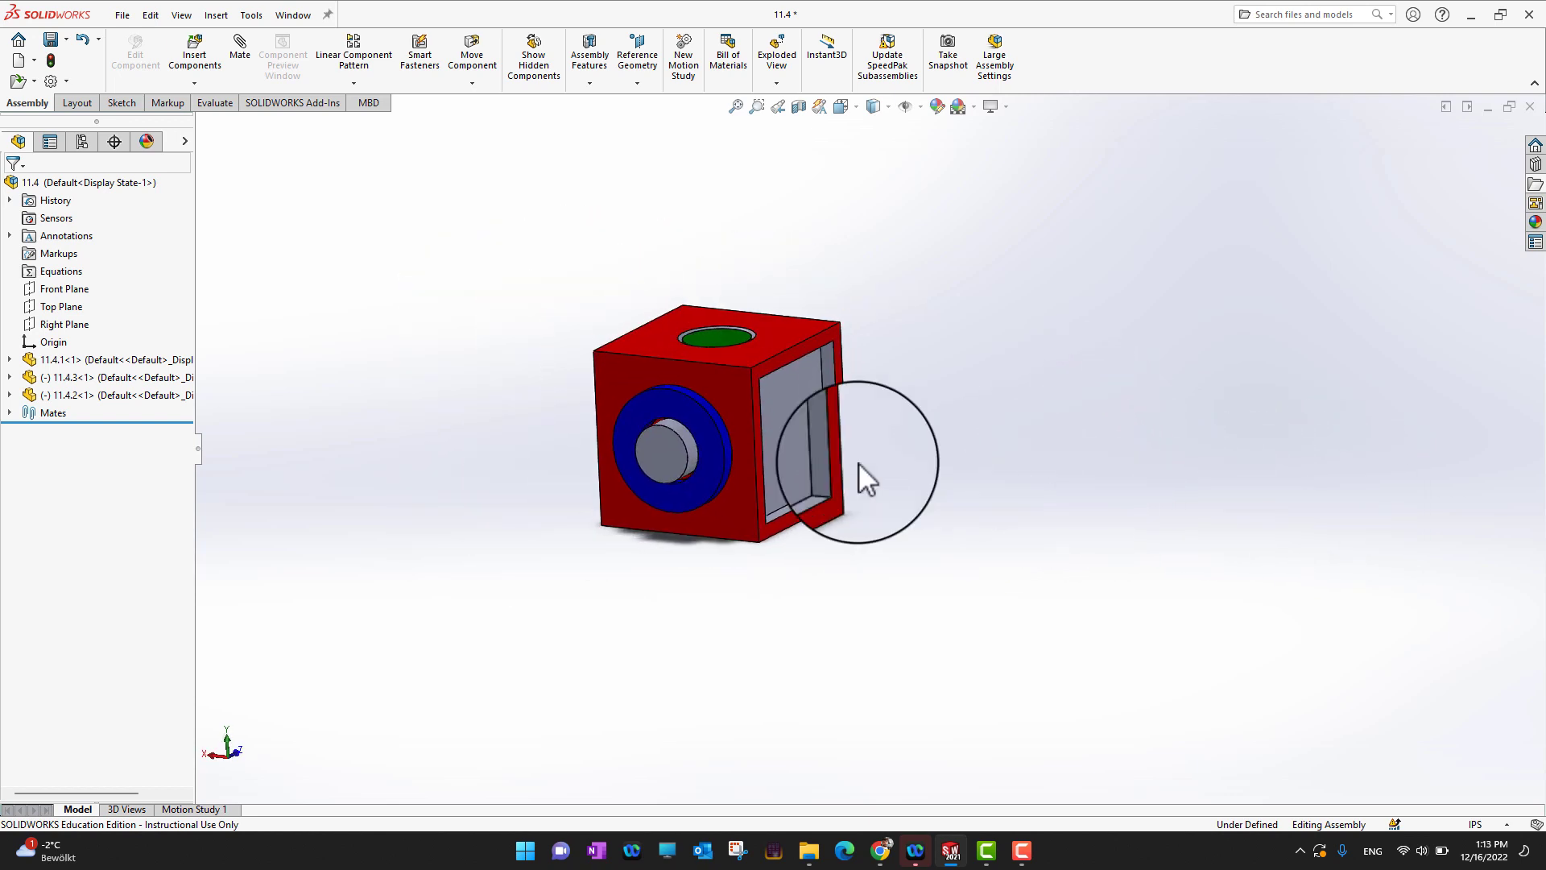
pyautogui.scroll(-2, 821, 467)
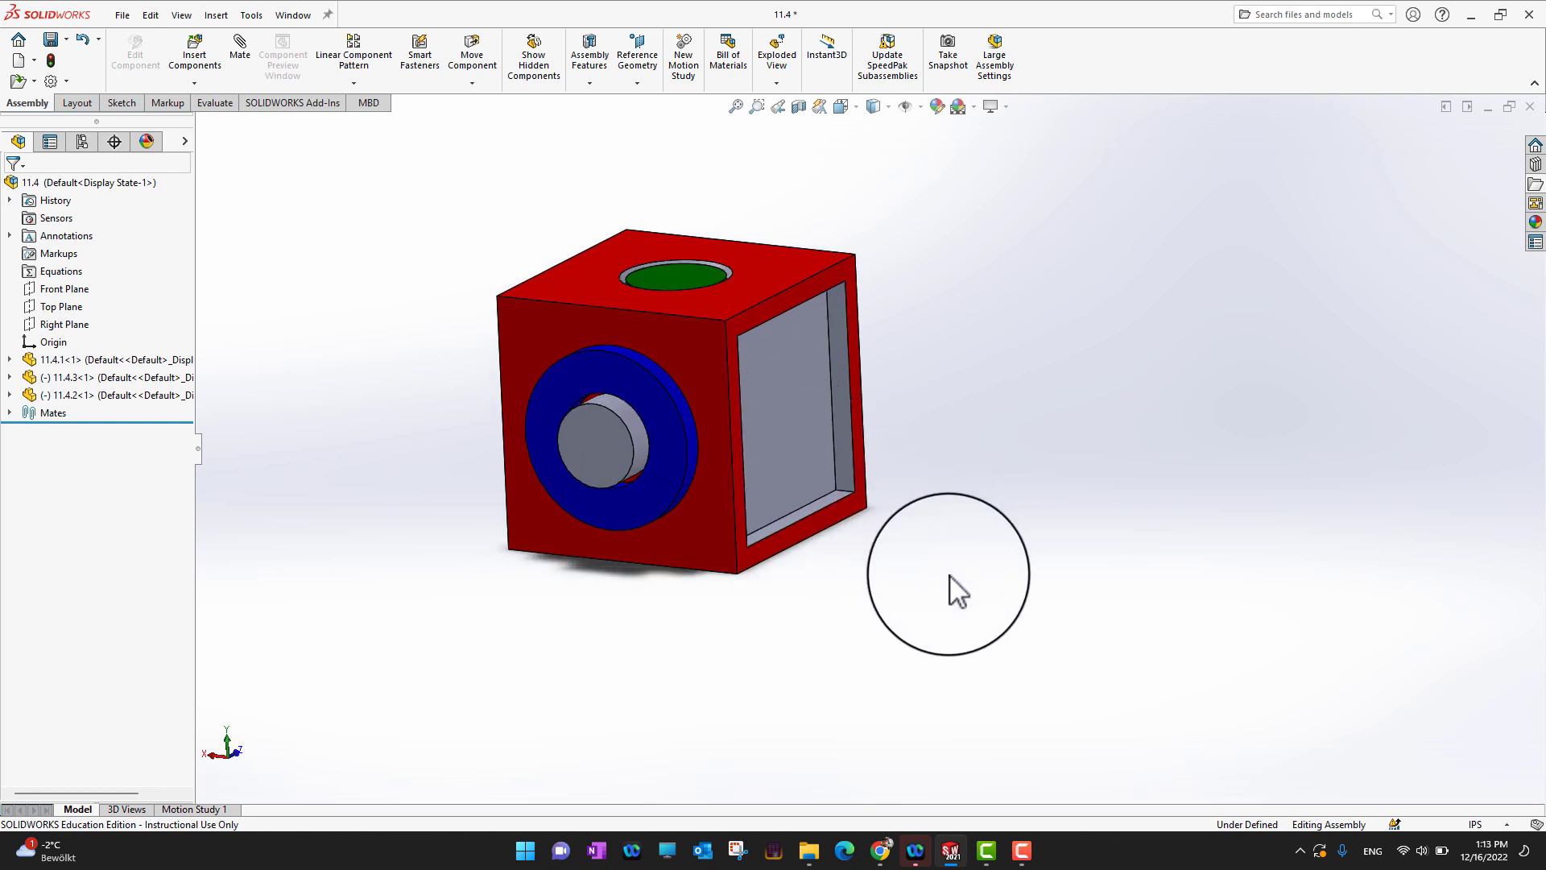
pyautogui.moveTo(942, 570); pyautogui.dragTo(950, 506, button='middle')
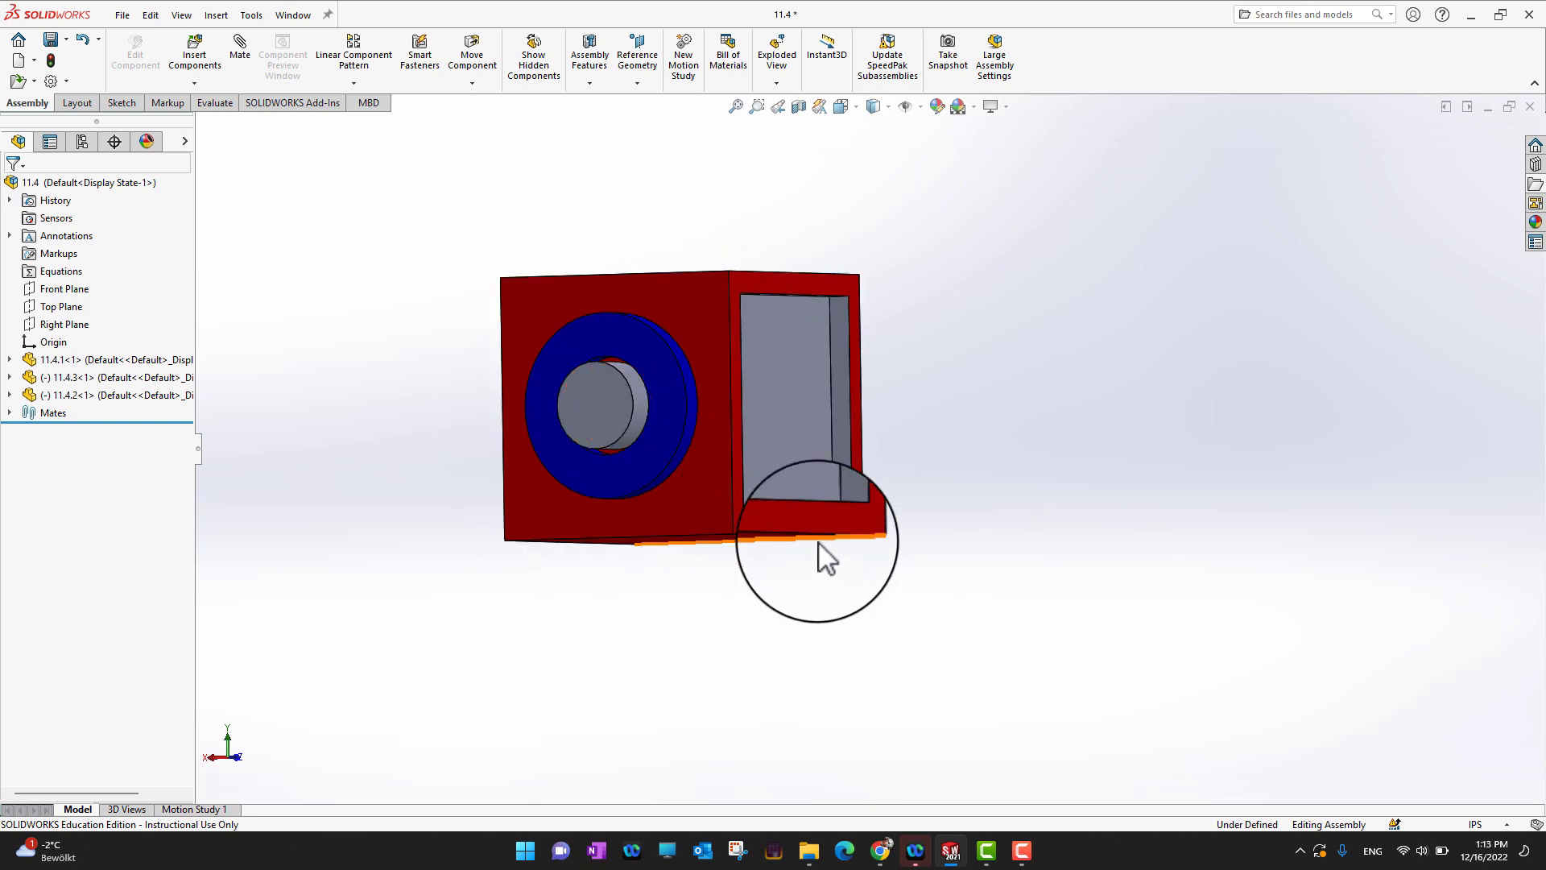
# - Switch back to Assem1 and orbit to inspect the three washer-fitted cubes and green screw
pyautogui.click(292, 14)
pyautogui.click(317, 206)
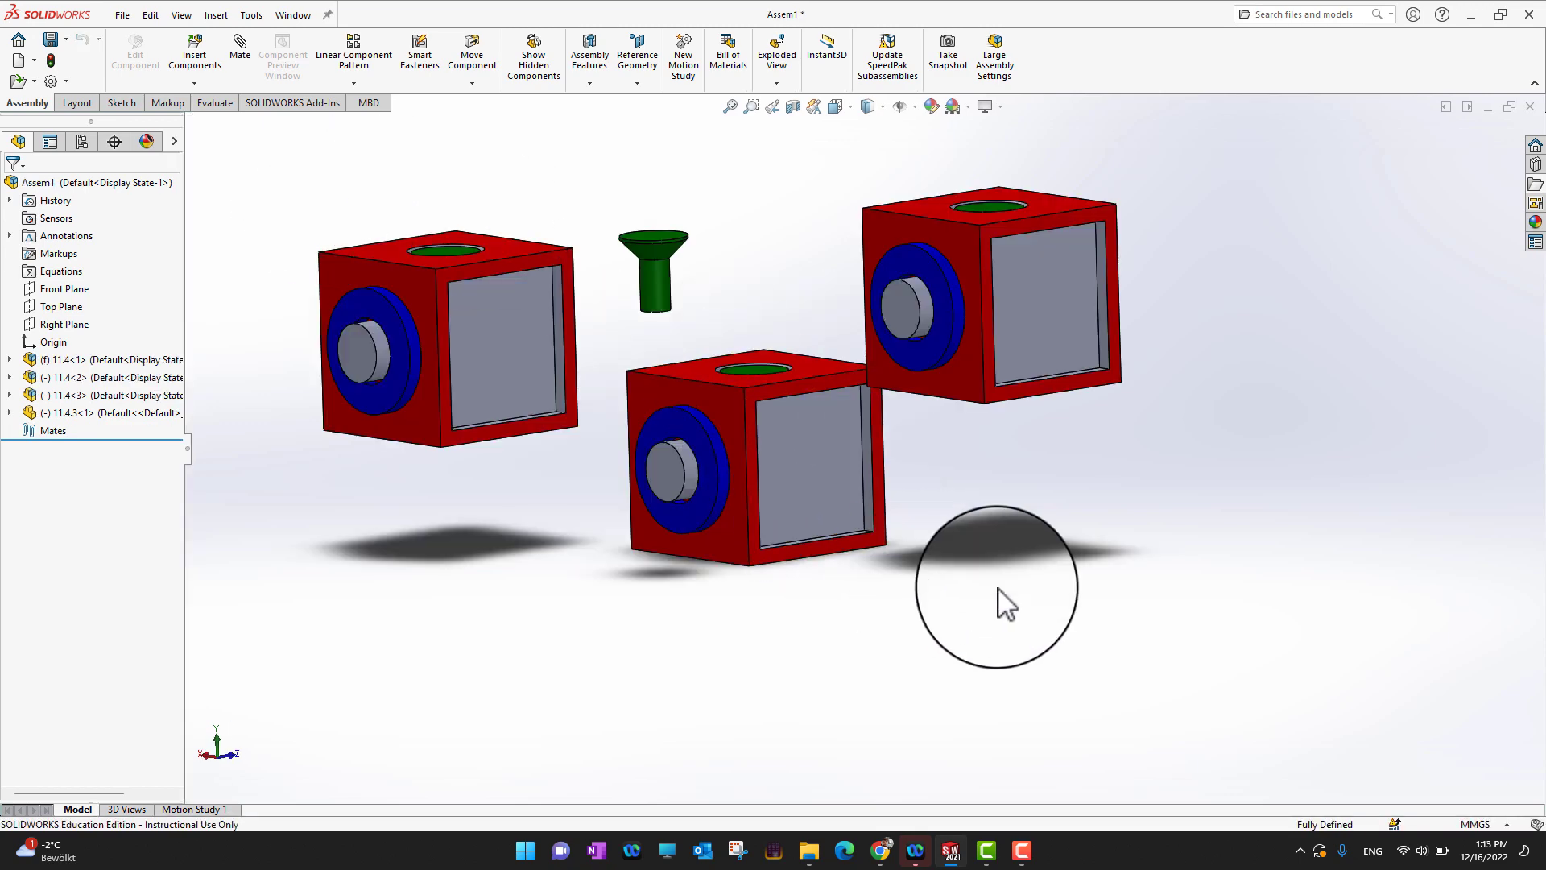
pyautogui.moveTo(998, 588); pyautogui.dragTo(1080, 562, button='middle')
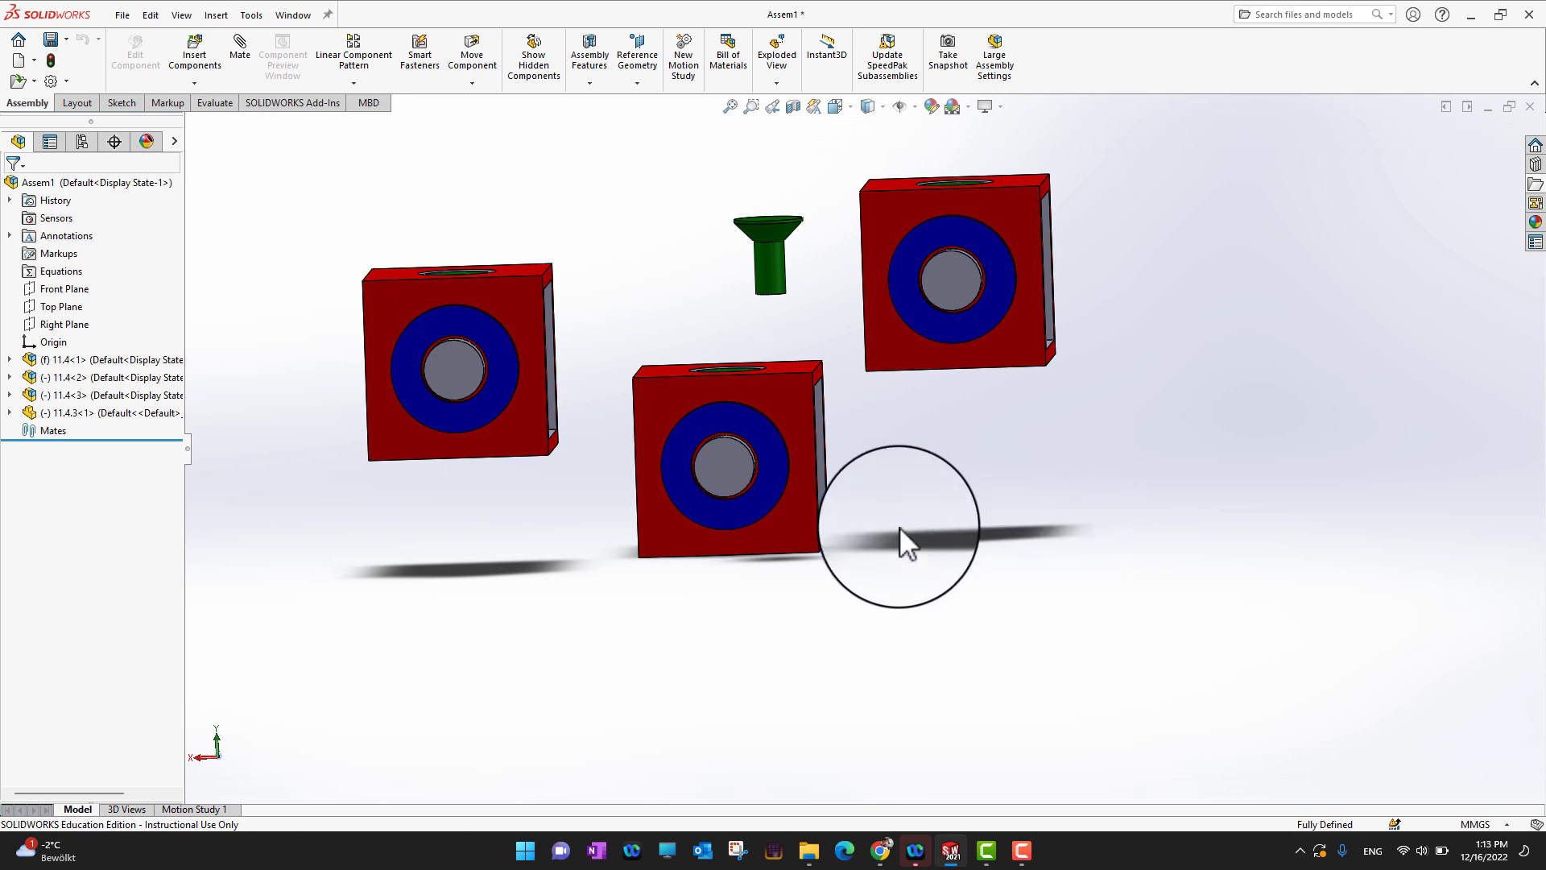
pyautogui.press('Left')
pyautogui.press('Left')
pyautogui.moveTo(1218, 587); pyautogui.dragTo(1164, 651, button='middle')
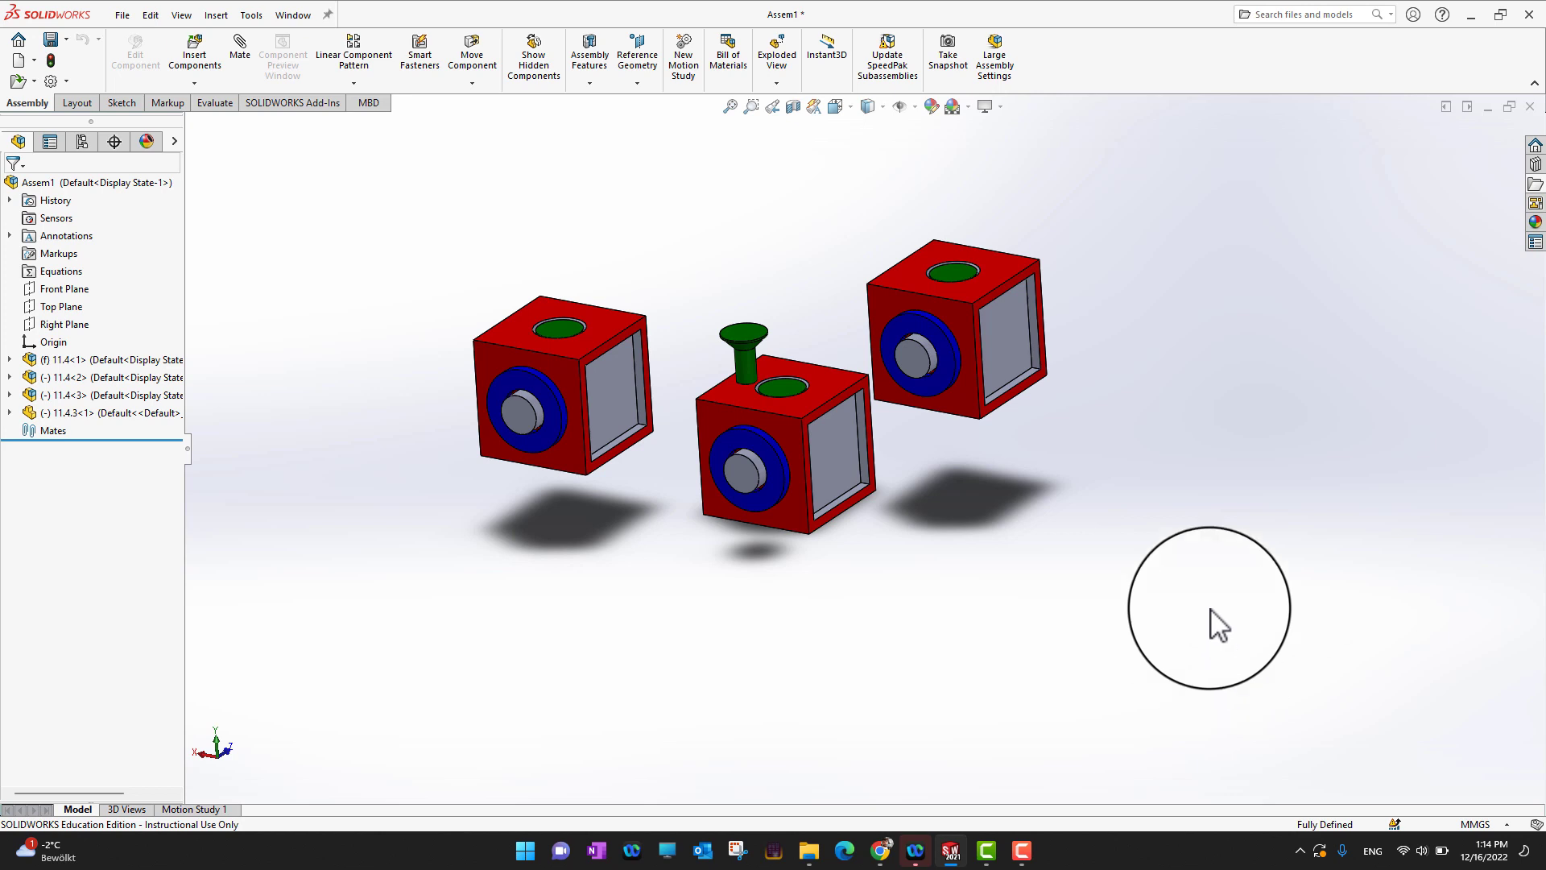
pyautogui.moveTo(1008, 587); pyautogui.dragTo(1009, 535, button='middle')
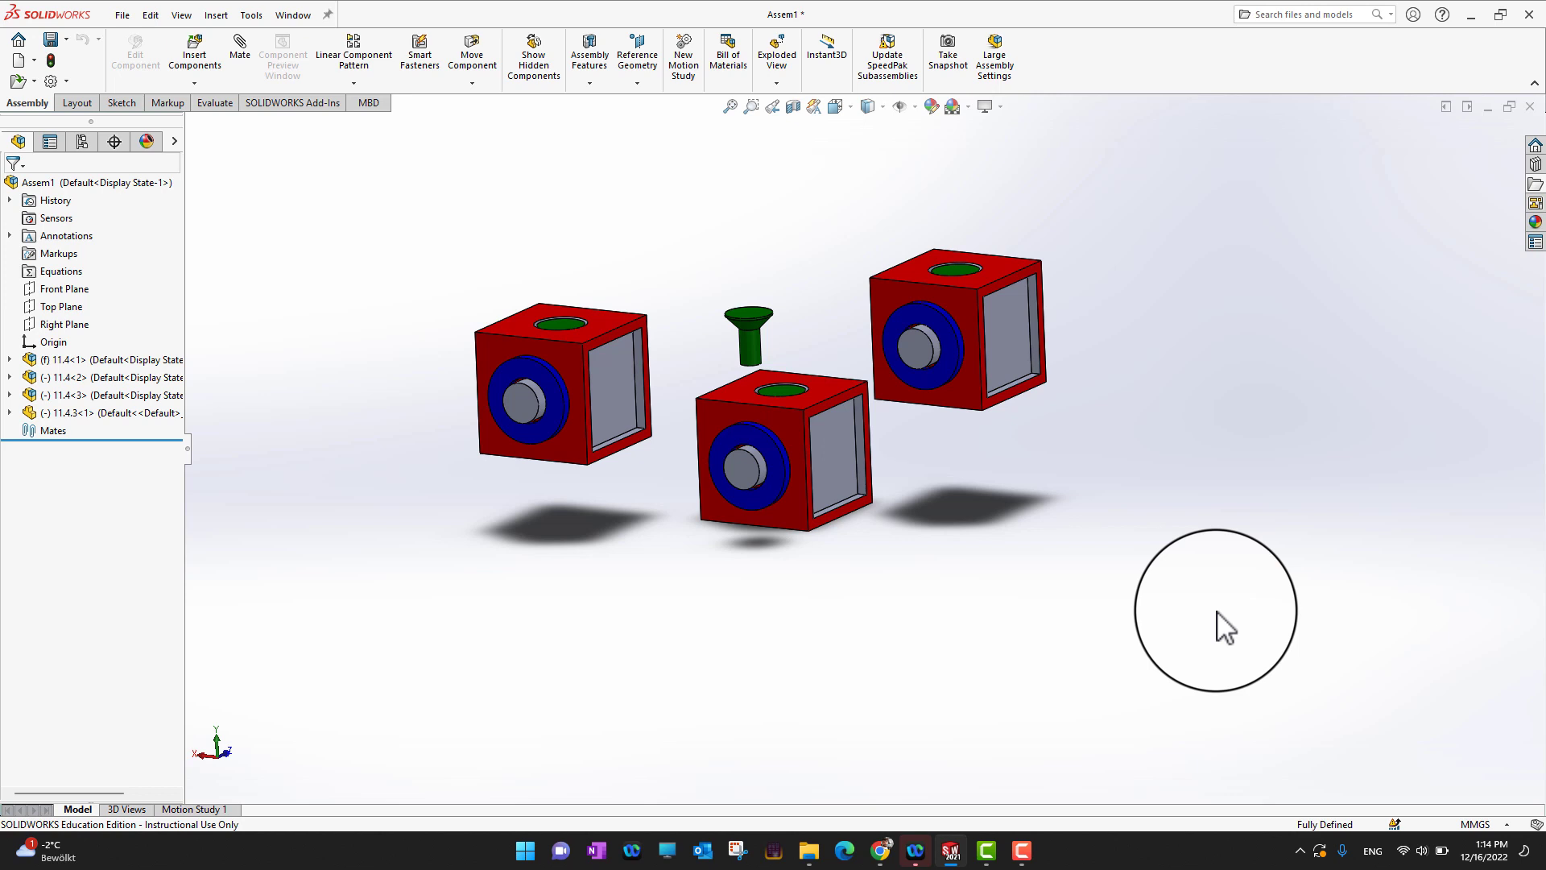
pyautogui.scroll(-2, 1216, 620)
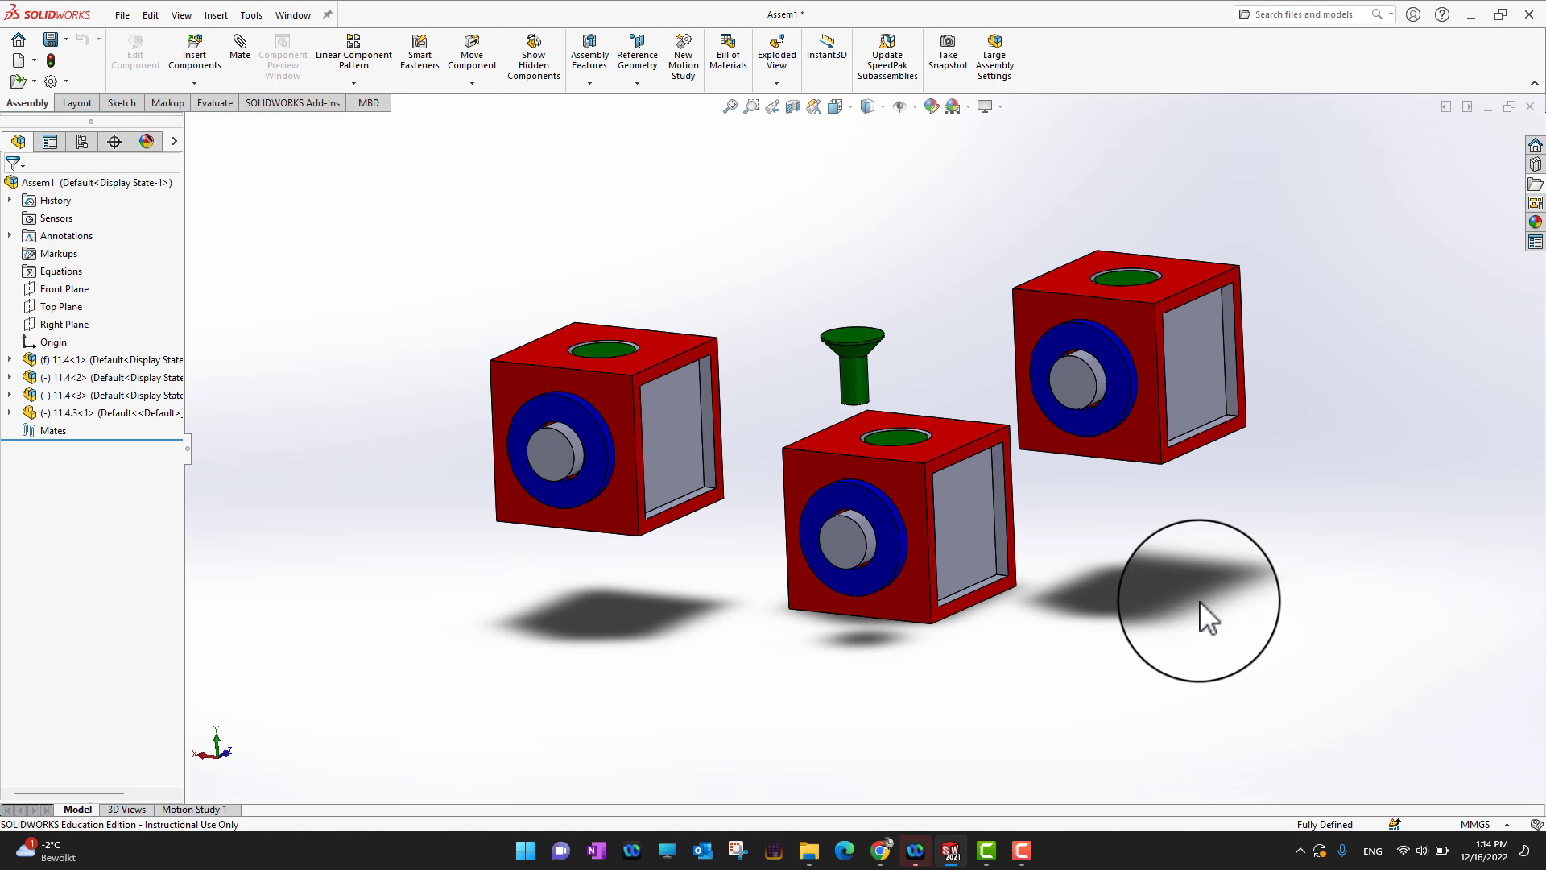